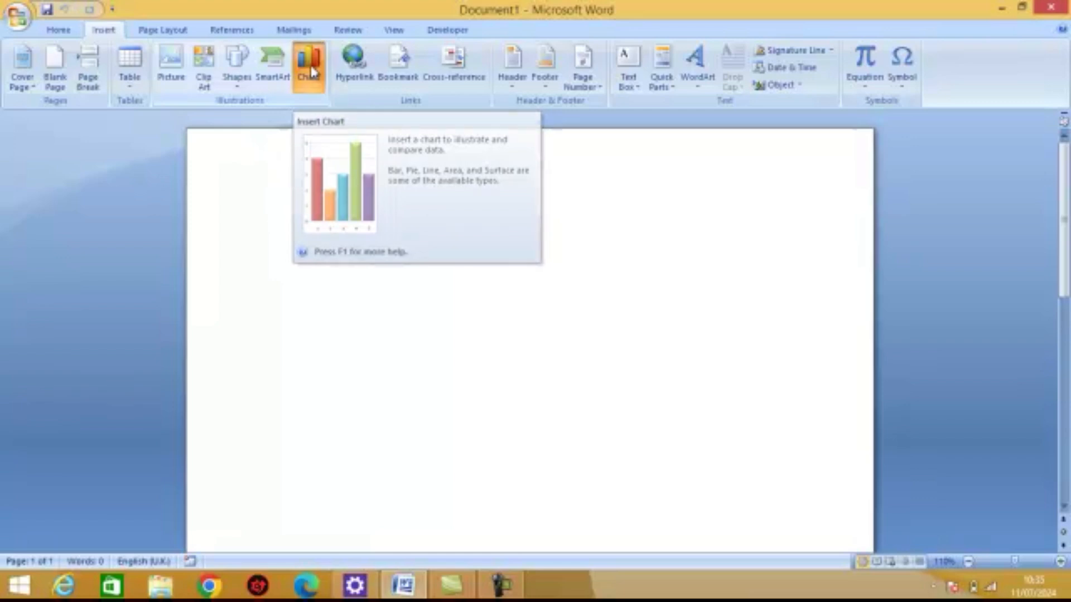
Step: Insert a clustered column chart into the blank document
{"action": "left_click", "coordinate": [310, 70]}
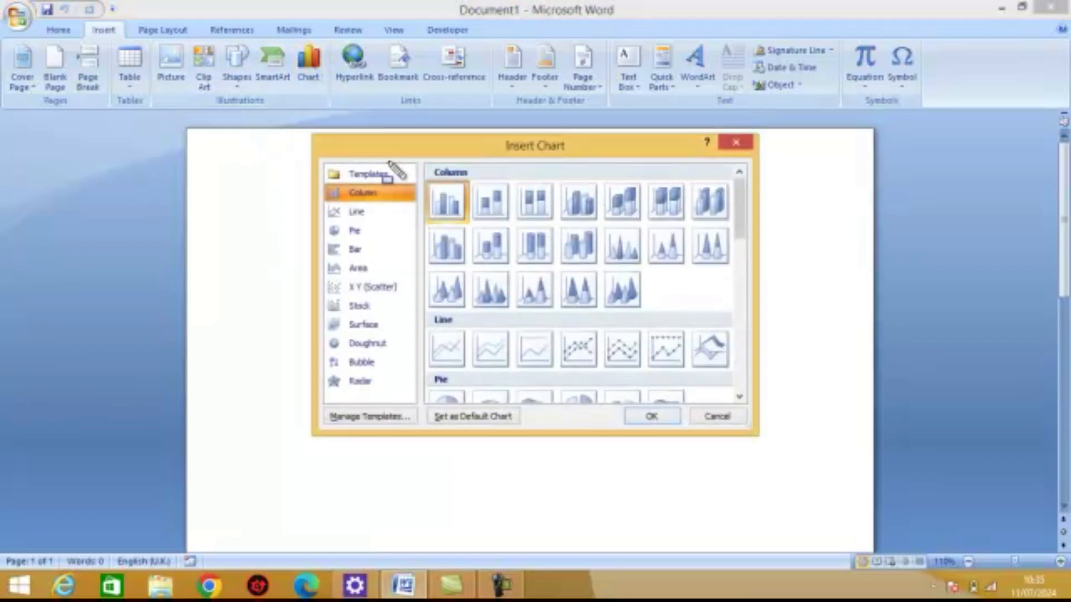
{"action": "mouse_move", "coordinate": [336, 182]}
{"action": "left_mouse_down"}
{"action": "mouse_move", "coordinate": [389, 208]}
{"action": "mouse_move", "coordinate": [367, 219]}
{"action": "left_mouse_up"}
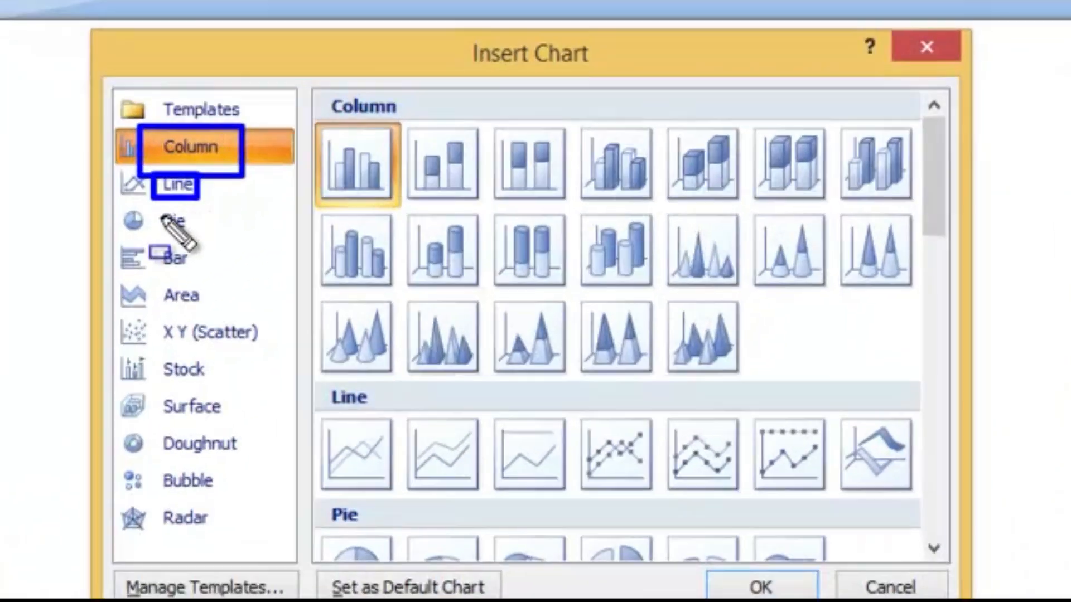
{"action": "mouse_move", "coordinate": [147, 223]}
{"action": "left_mouse_down"}
{"action": "mouse_move", "coordinate": [172, 235]}
{"action": "mouse_move", "coordinate": [186, 429]}
{"action": "mouse_move", "coordinate": [216, 569]}
{"action": "left_mouse_up"}
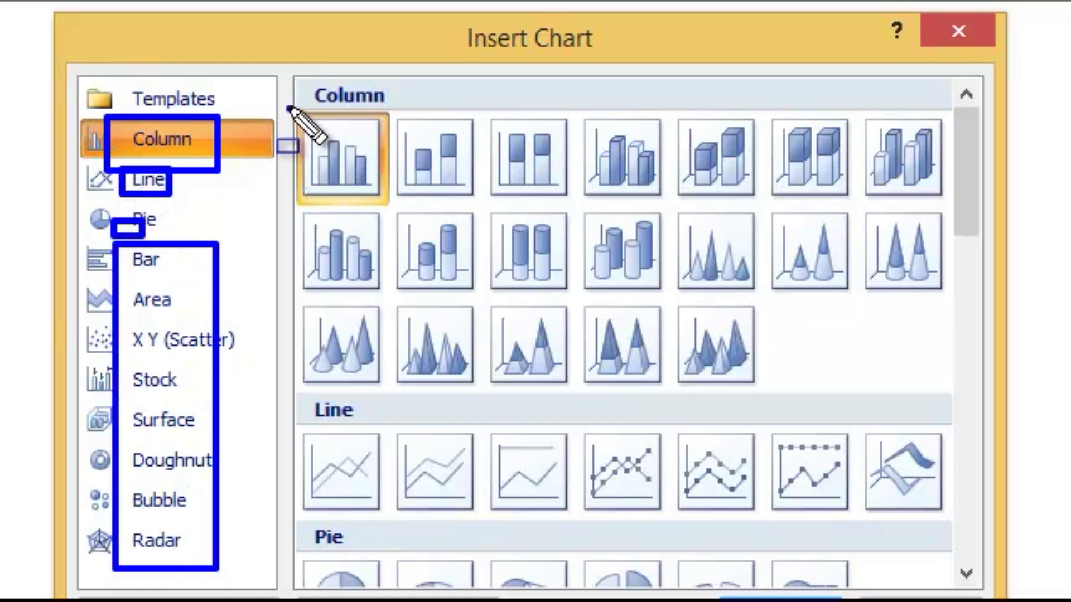
{"action": "left_click_drag", "start_coordinate": [287, 107], "coordinate": [382, 172]}
{"action": "mouse_move", "coordinate": [422, 119]}
{"action": "left_mouse_down"}
{"action": "mouse_move", "coordinate": [744, 372]}
{"action": "mouse_move", "coordinate": [929, 416]}
{"action": "left_mouse_up"}
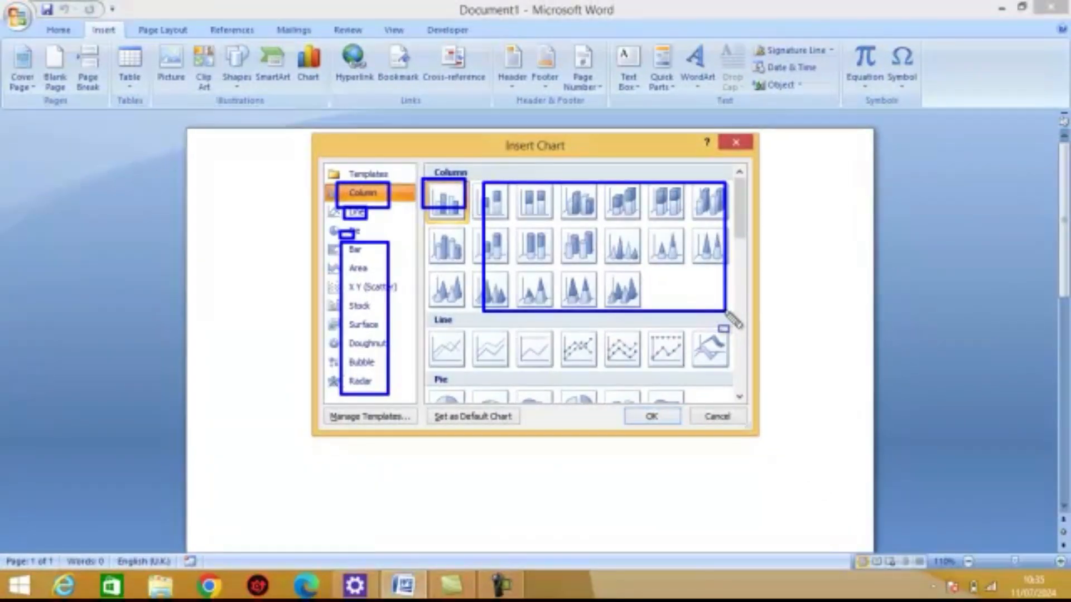
{"action": "key", "text": "Escape"}
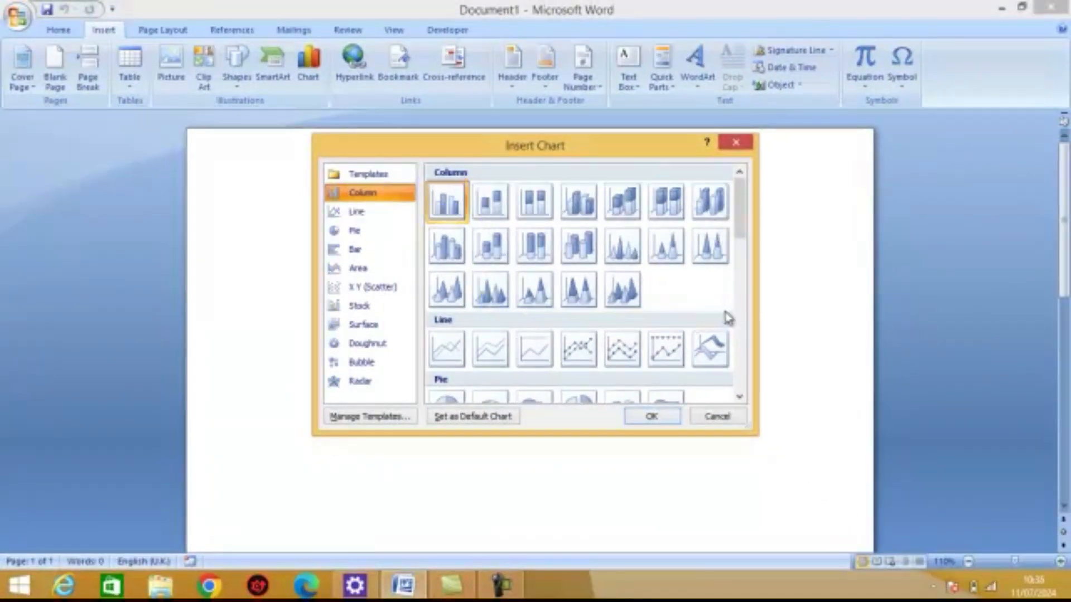
{"action": "left_click", "coordinate": [648, 418]}
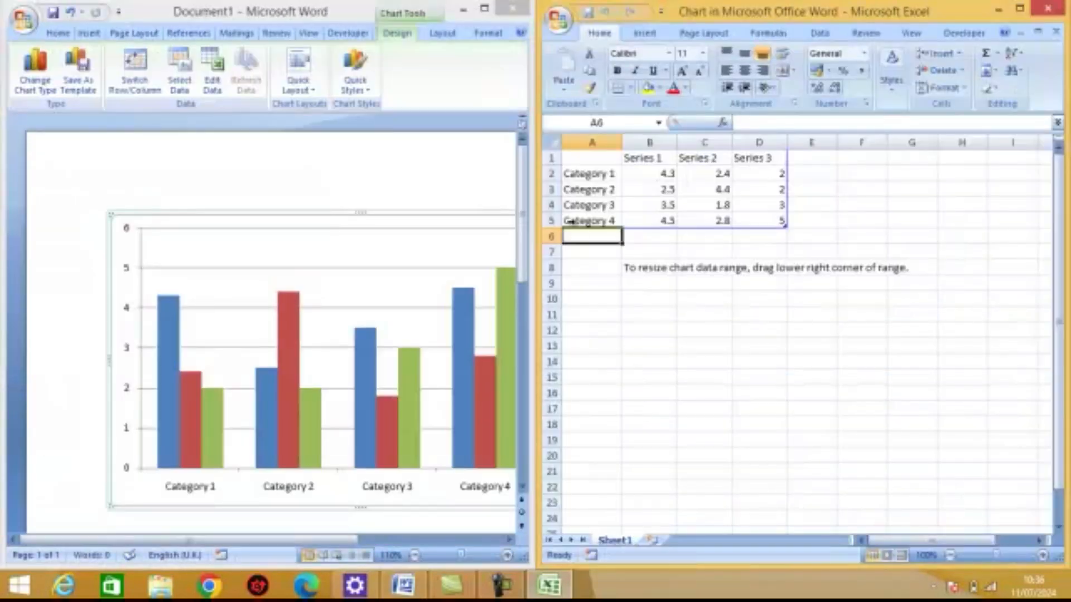
Step: Narrow the chart data sheet's window and widen the document window so the whole chart fits beside the data
{"action": "left_click_drag", "start_coordinate": [536, 75], "coordinate": [648, 85]}
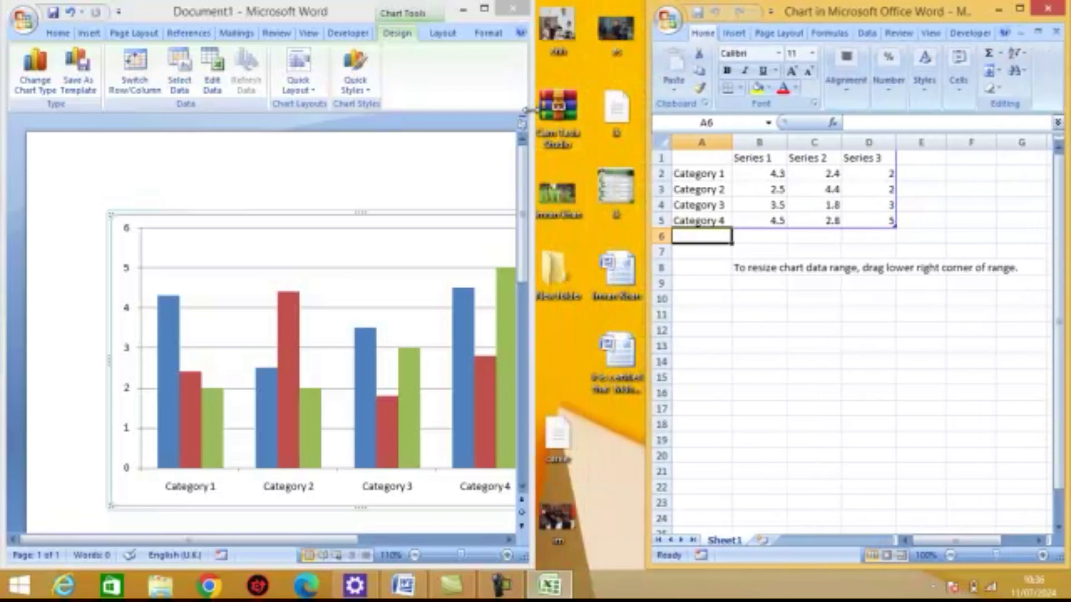
{"action": "left_click_drag", "start_coordinate": [530, 109], "coordinate": [622, 111]}
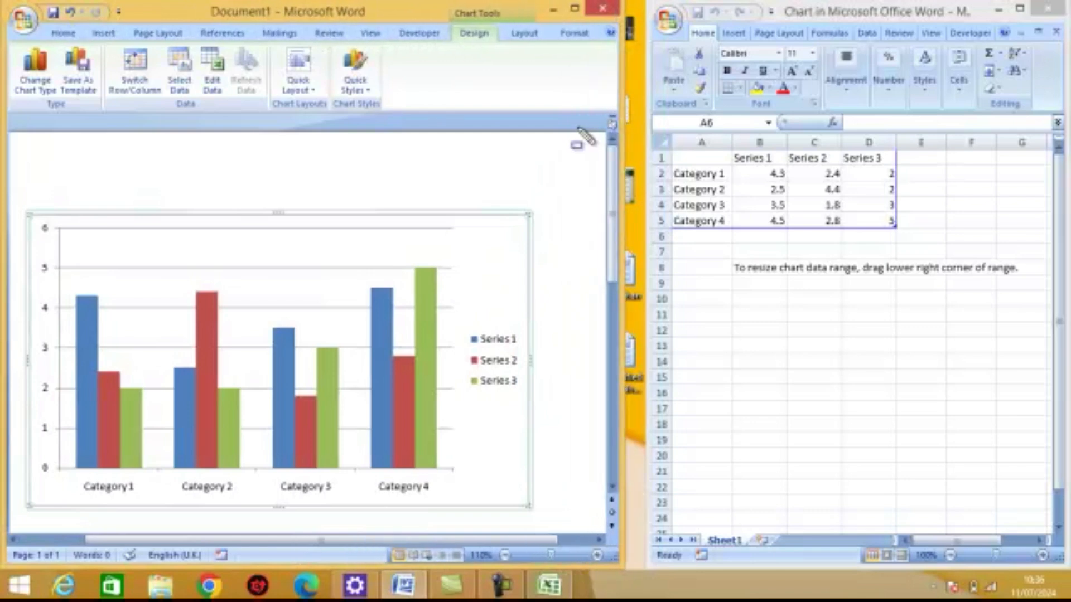
{"action": "left_click_drag", "start_coordinate": [453, 329], "coordinate": [890, 153]}
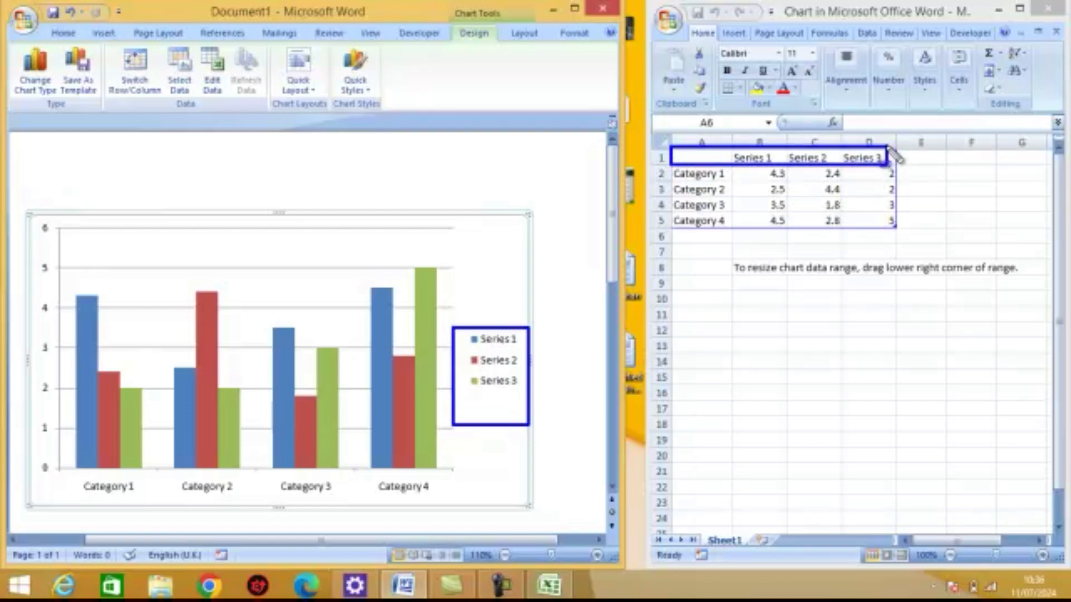
{"action": "left_click_drag", "start_coordinate": [451, 325], "coordinate": [529, 351]}
{"action": "left_click_drag", "start_coordinate": [347, 255], "coordinate": [401, 473]}
{"action": "left_click_drag", "start_coordinate": [463, 356], "coordinate": [528, 371]}
{"action": "mouse_move", "coordinate": [295, 391]}
{"action": "left_mouse_down"}
{"action": "mouse_move", "coordinate": [313, 491]}
{"action": "mouse_move", "coordinate": [335, 489]}
{"action": "mouse_move", "coordinate": [318, 488]}
{"action": "mouse_move", "coordinate": [316, 468]}
{"action": "left_mouse_up"}
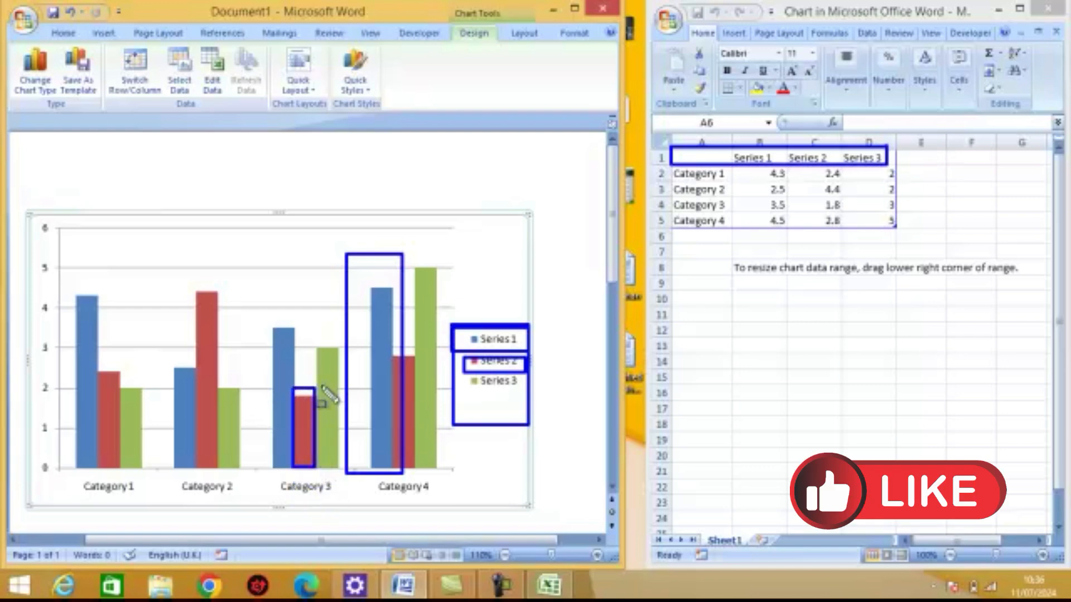
{"action": "mouse_move", "coordinate": [317, 349]}
{"action": "left_mouse_down"}
{"action": "mouse_move", "coordinate": [346, 449]}
{"action": "mouse_move", "coordinate": [342, 473]}
{"action": "left_mouse_up"}
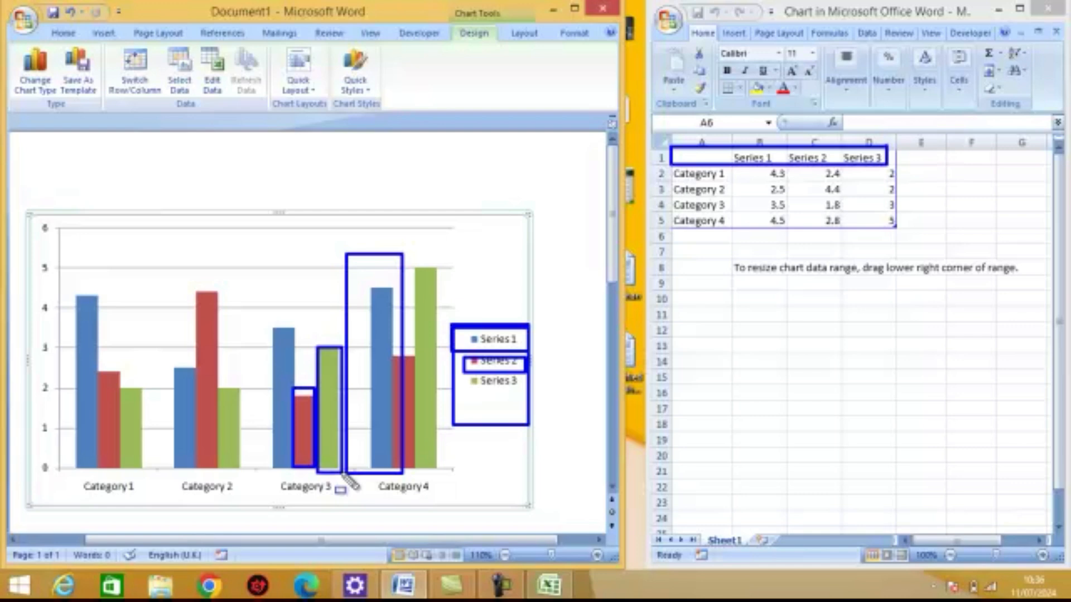
{"action": "key", "text": "Escape"}
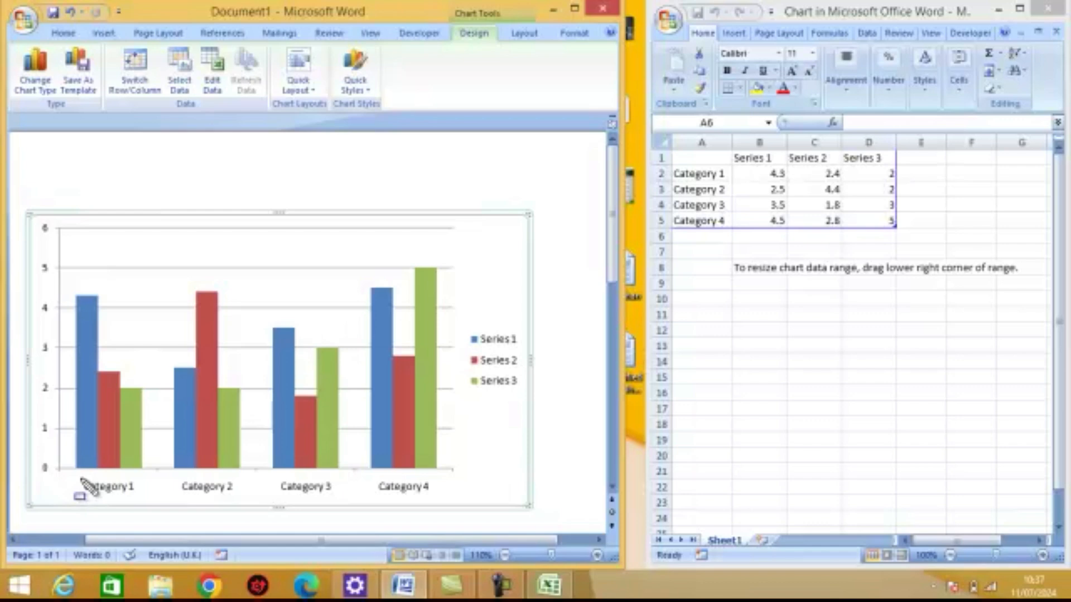
{"action": "mouse_move", "coordinate": [81, 478]}
{"action": "left_mouse_down"}
{"action": "mouse_move", "coordinate": [144, 504]}
{"action": "mouse_move", "coordinate": [195, 485]}
{"action": "mouse_move", "coordinate": [234, 507]}
{"action": "mouse_move", "coordinate": [311, 499]}
{"action": "mouse_move", "coordinate": [366, 513]}
{"action": "mouse_move", "coordinate": [469, 499]}
{"action": "left_mouse_up"}
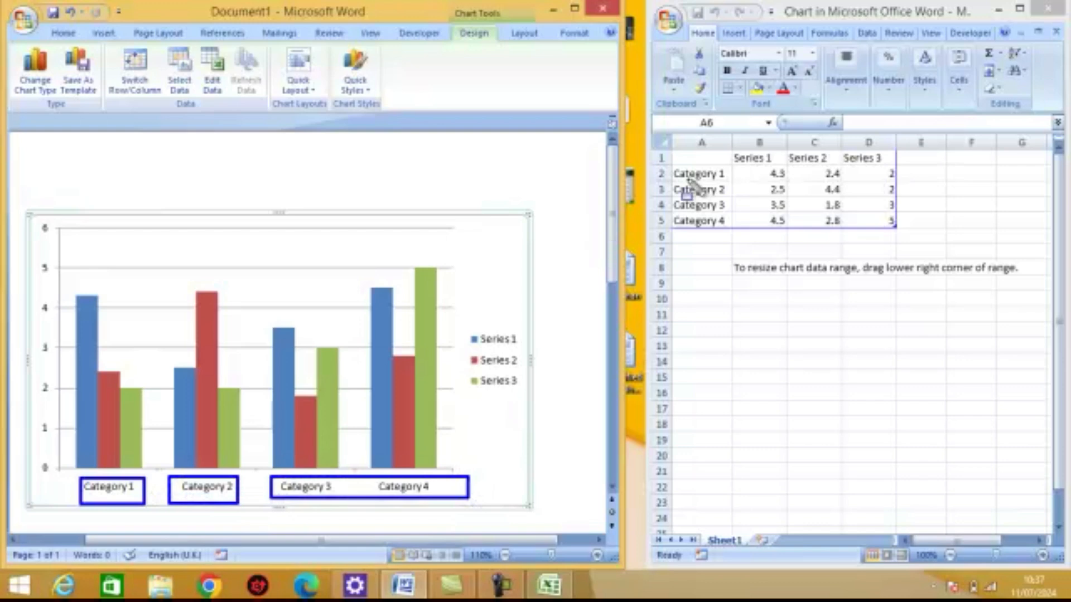
{"action": "left_click_drag", "start_coordinate": [671, 165], "coordinate": [730, 229]}
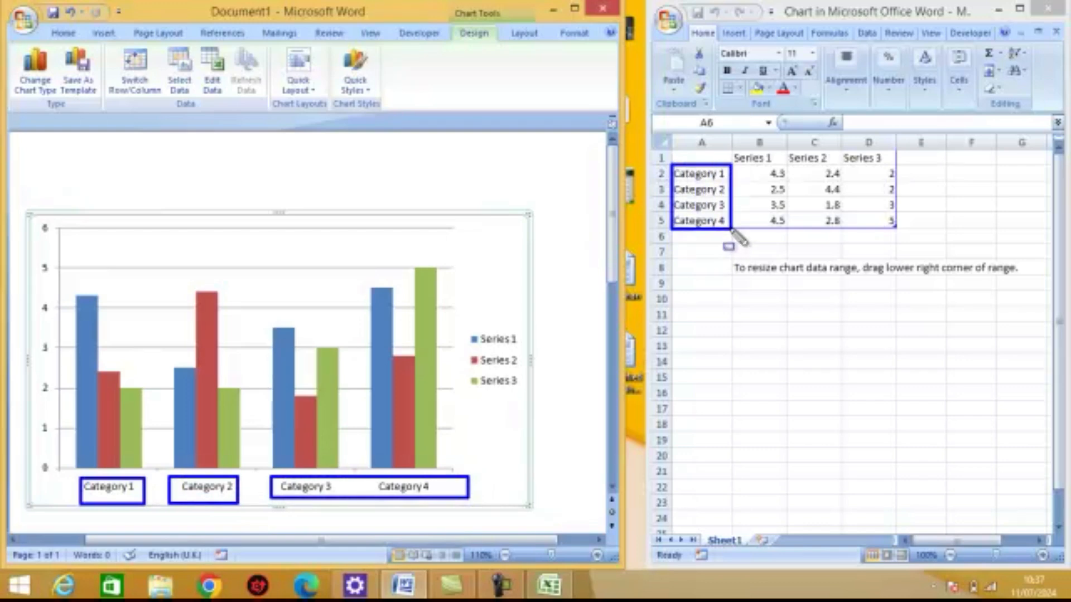
{"action": "key", "text": "Escape"}
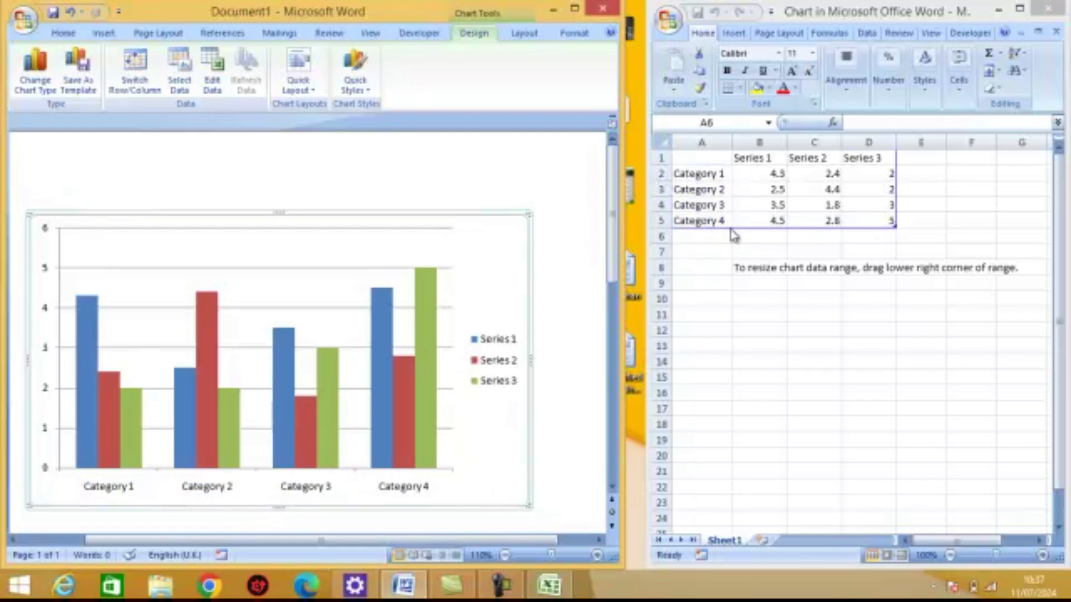
Step: Rename the four chart categories in cells A2 to A5 as petrol, gass, elec and gold
{"action": "left_click", "coordinate": [700, 172]}
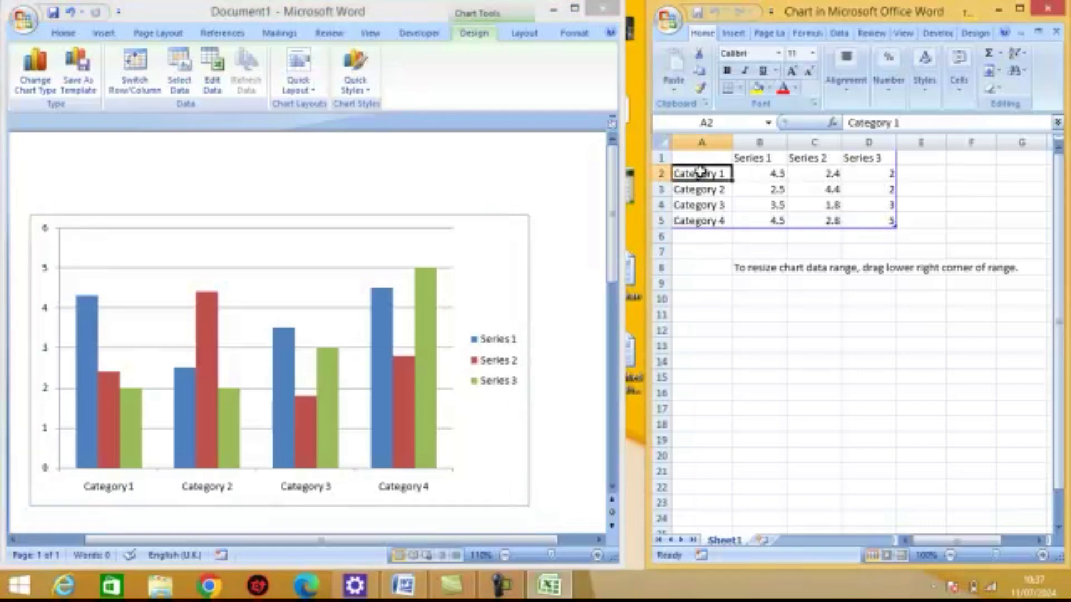
{"action": "type", "text": "petrol"}
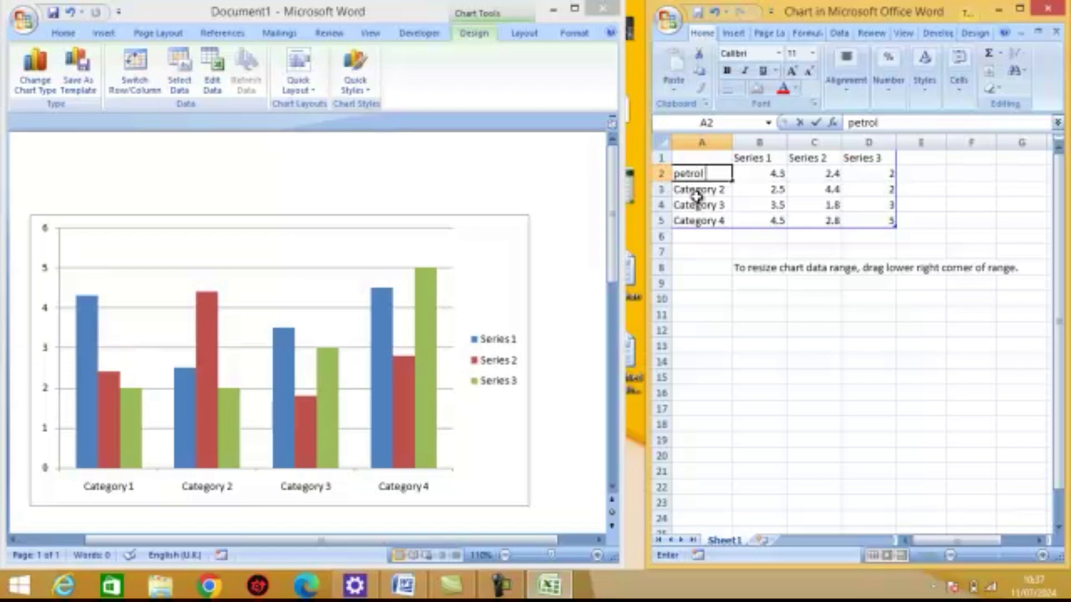
{"action": "left_click", "coordinate": [698, 202]}
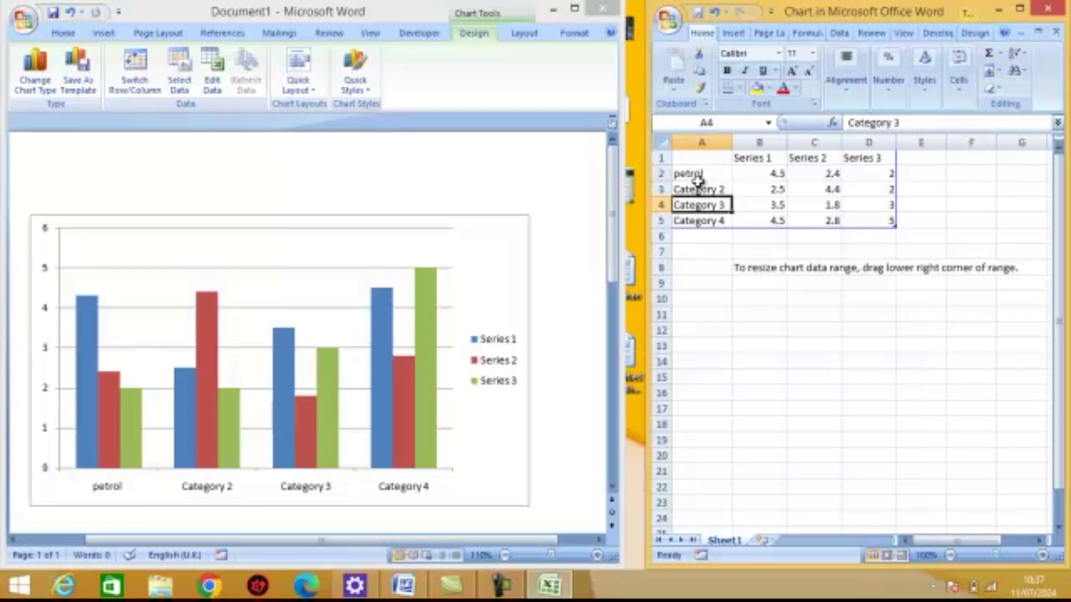
{"action": "left_click", "coordinate": [698, 190]}
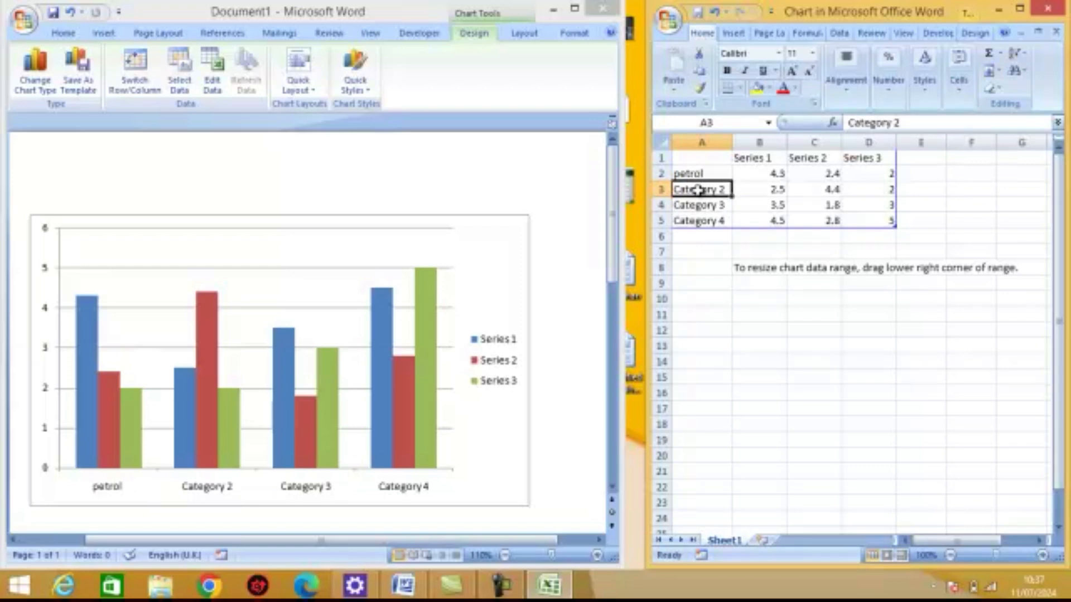
{"action": "type", "text": "gass"}
{"action": "key", "text": "Return"}
{"action": "type", "text": "e"}
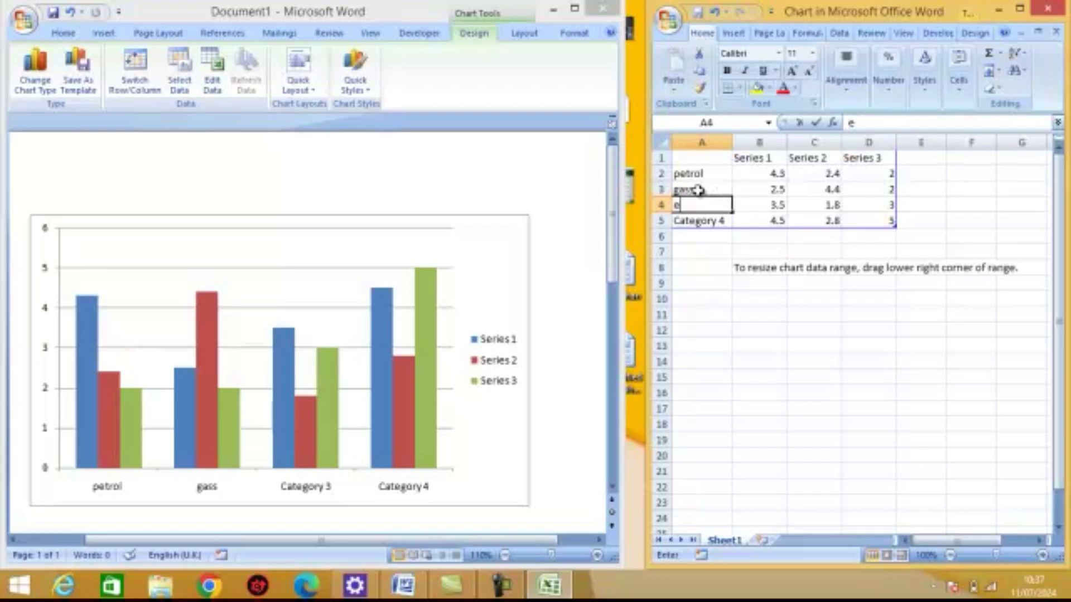
{"action": "type", "text": "lec"}
{"action": "key", "text": "Return"}
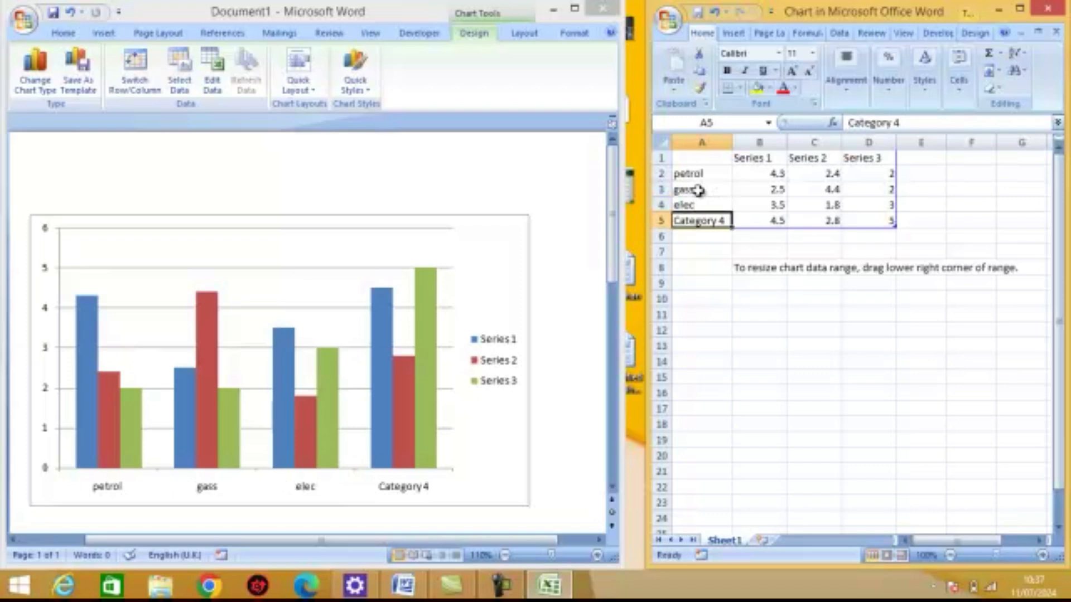
{"action": "type", "text": "g"}
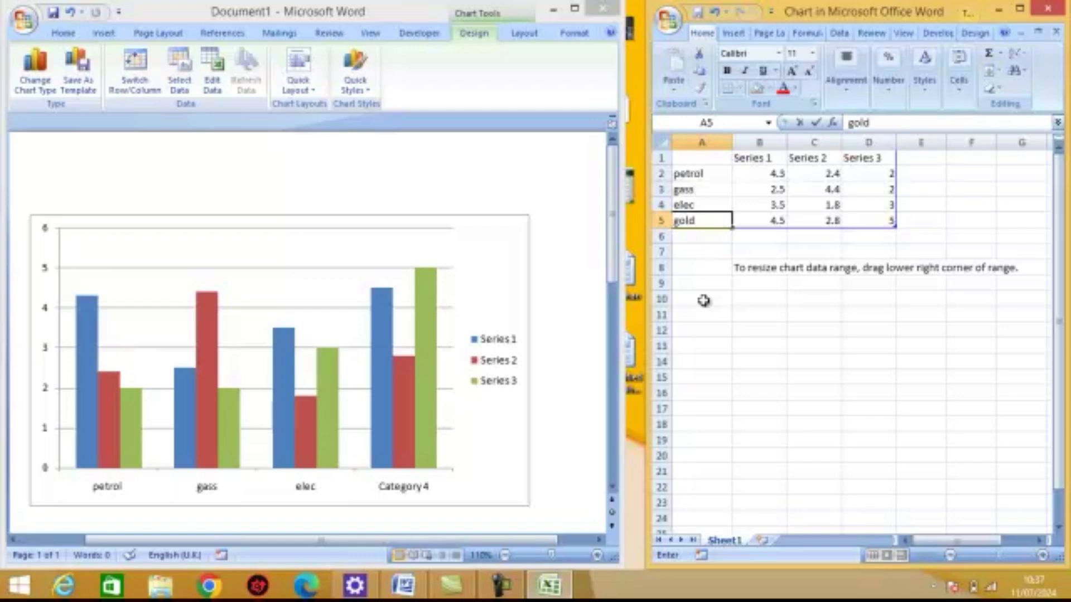
{"action": "type", "text": "old"}
{"action": "left_click", "coordinate": [705, 335]}
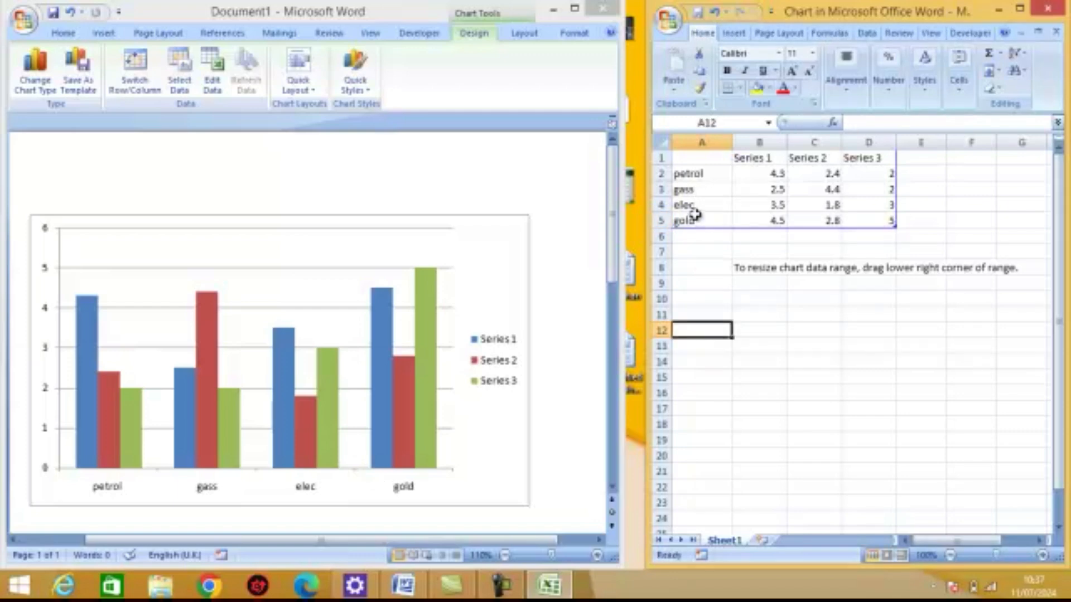
{"action": "key", "text": "ctrl+shift+d"}
{"action": "mouse_move", "coordinate": [671, 157]}
{"action": "left_mouse_down"}
{"action": "mouse_move", "coordinate": [719, 260]}
{"action": "mouse_move", "coordinate": [714, 228]}
{"action": "left_mouse_up"}
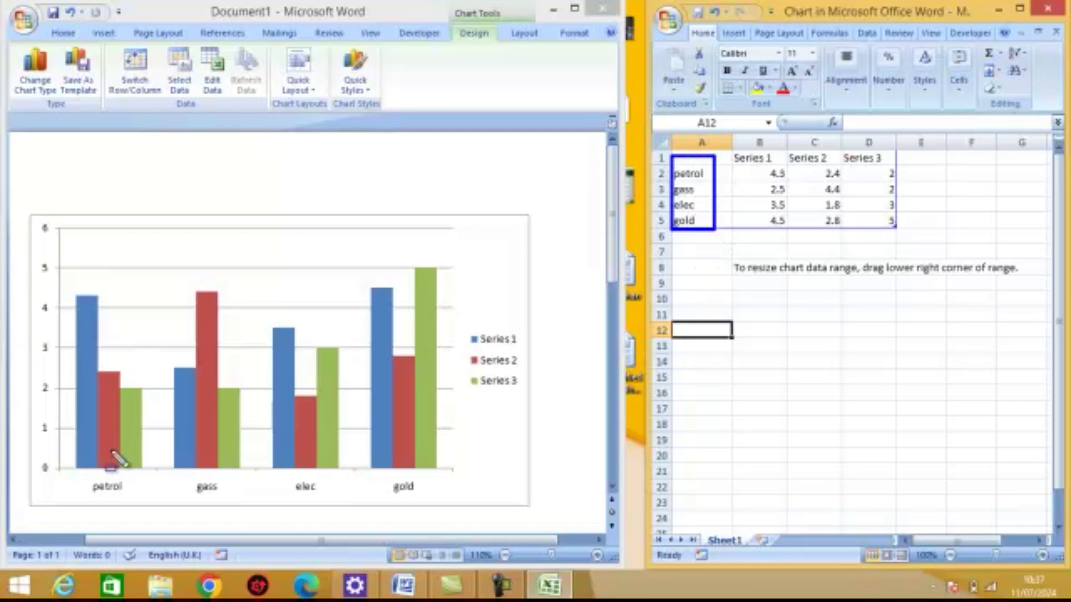
{"action": "mouse_move", "coordinate": [81, 473]}
{"action": "left_mouse_down"}
{"action": "mouse_move", "coordinate": [276, 470]}
{"action": "mouse_move", "coordinate": [425, 498]}
{"action": "left_mouse_up"}
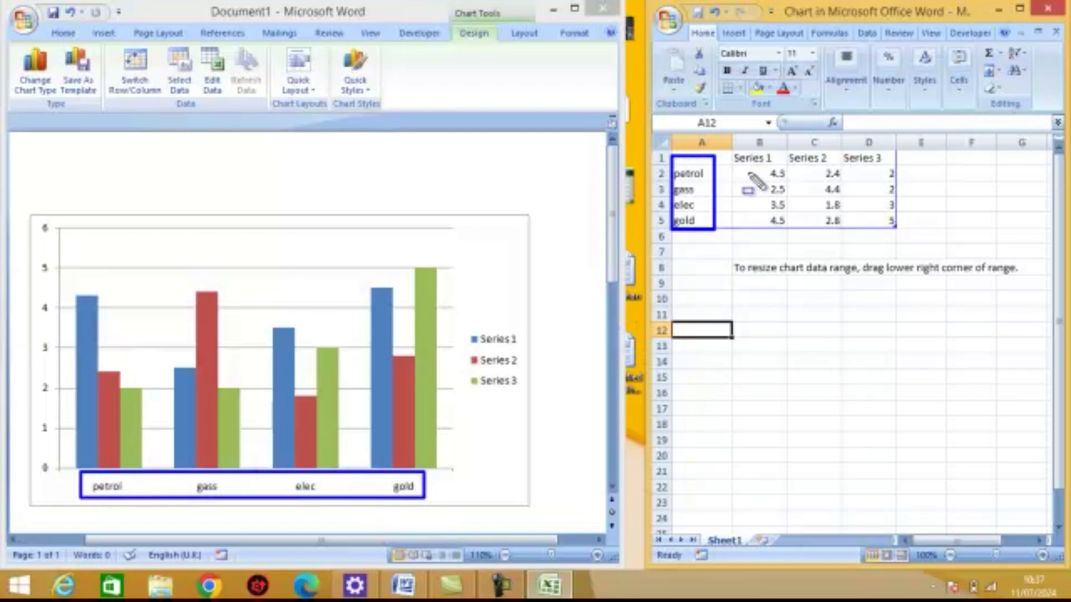
{"action": "mouse_move", "coordinate": [747, 163]}
{"action": "left_mouse_down"}
{"action": "mouse_move", "coordinate": [791, 180]}
{"action": "mouse_move", "coordinate": [899, 188]}
{"action": "left_mouse_up"}
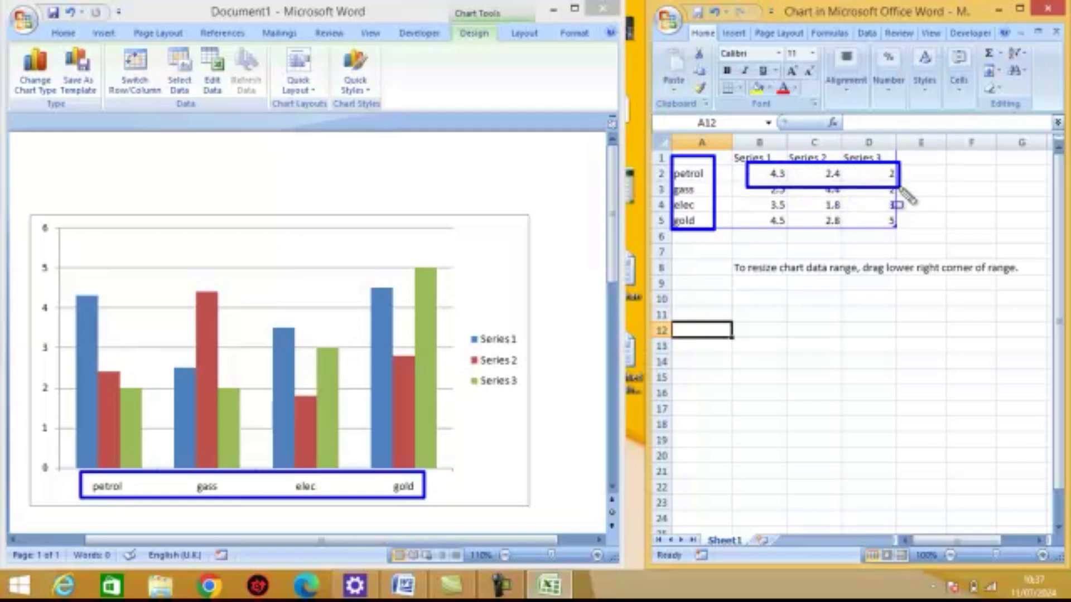
{"action": "mouse_move", "coordinate": [852, 232]}
{"action": "left_mouse_down"}
{"action": "mouse_move", "coordinate": [795, 379]}
{"action": "mouse_move", "coordinate": [543, 516]}
{"action": "mouse_move", "coordinate": [177, 518]}
{"action": "mouse_move", "coordinate": [146, 504]}
{"action": "mouse_move", "coordinate": [156, 495]}
{"action": "mouse_move", "coordinate": [52, 494]}
{"action": "mouse_move", "coordinate": [42, 482]}
{"action": "left_mouse_up"}
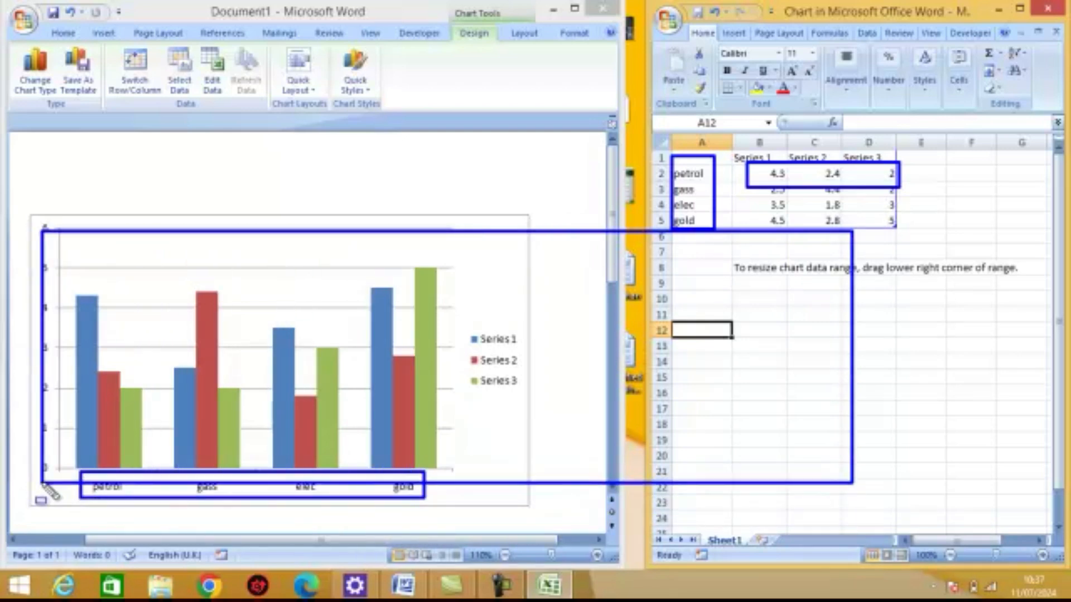
{"action": "mouse_move", "coordinate": [68, 286]}
{"action": "left_mouse_down"}
{"action": "mouse_move", "coordinate": [150, 445]}
{"action": "mouse_move", "coordinate": [155, 478]}
{"action": "left_mouse_up"}
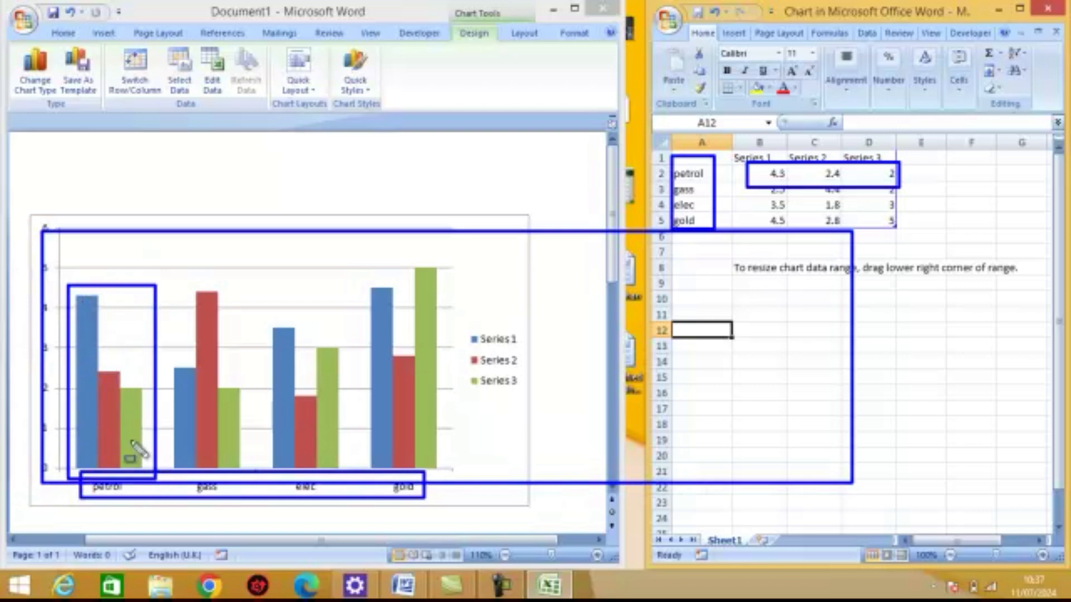
{"action": "left_click_drag", "start_coordinate": [35, 295], "coordinate": [74, 321]}
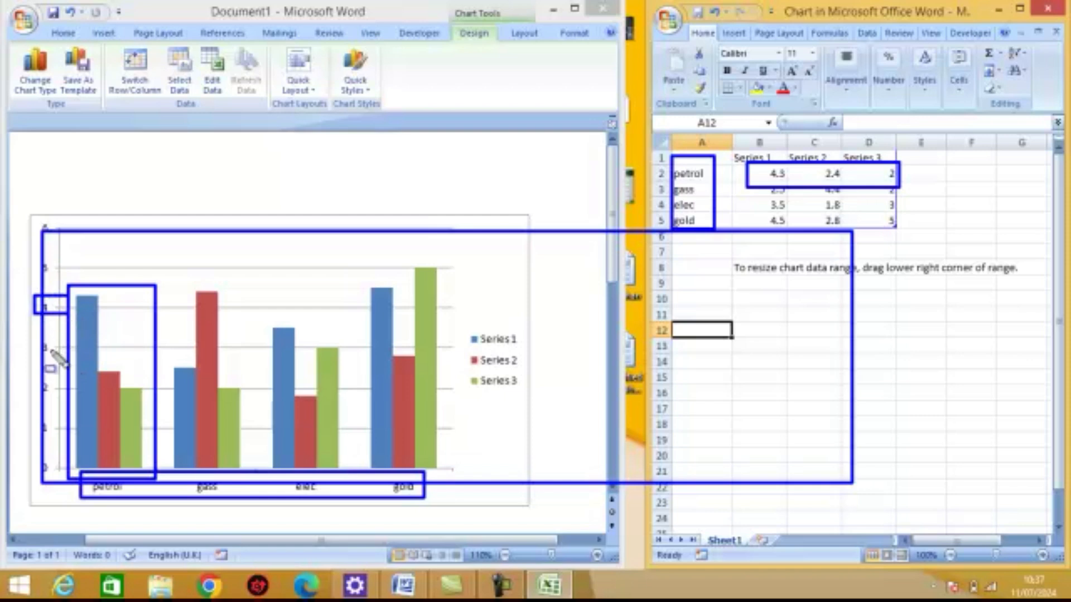
{"action": "left_click_drag", "start_coordinate": [30, 369], "coordinate": [127, 384]}
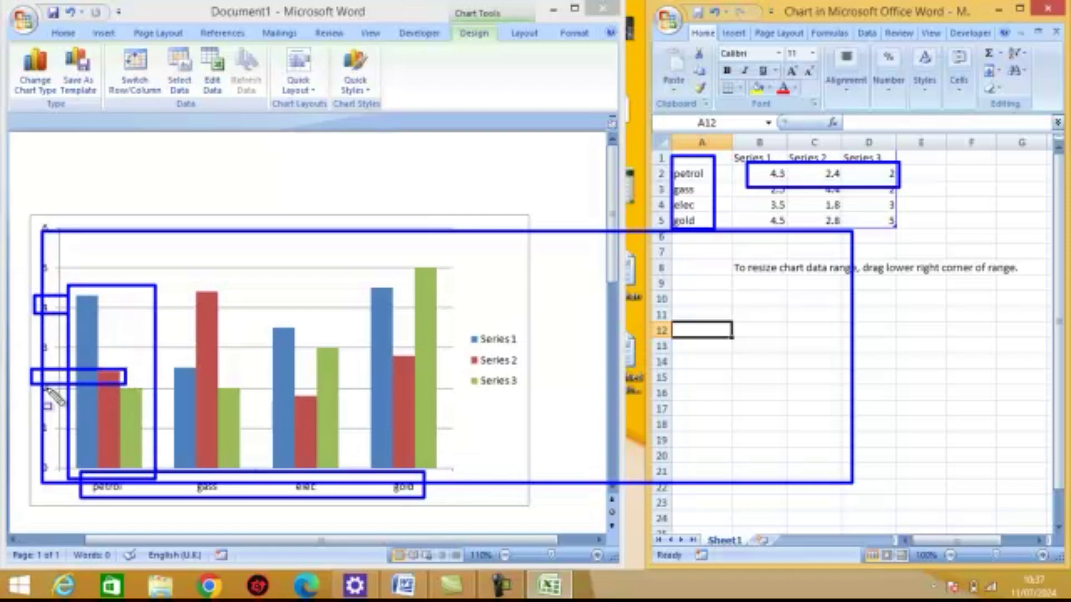
{"action": "mouse_move", "coordinate": [46, 389]}
{"action": "left_mouse_down"}
{"action": "mouse_move", "coordinate": [146, 406]}
{"action": "mouse_move", "coordinate": [142, 398]}
{"action": "left_mouse_up"}
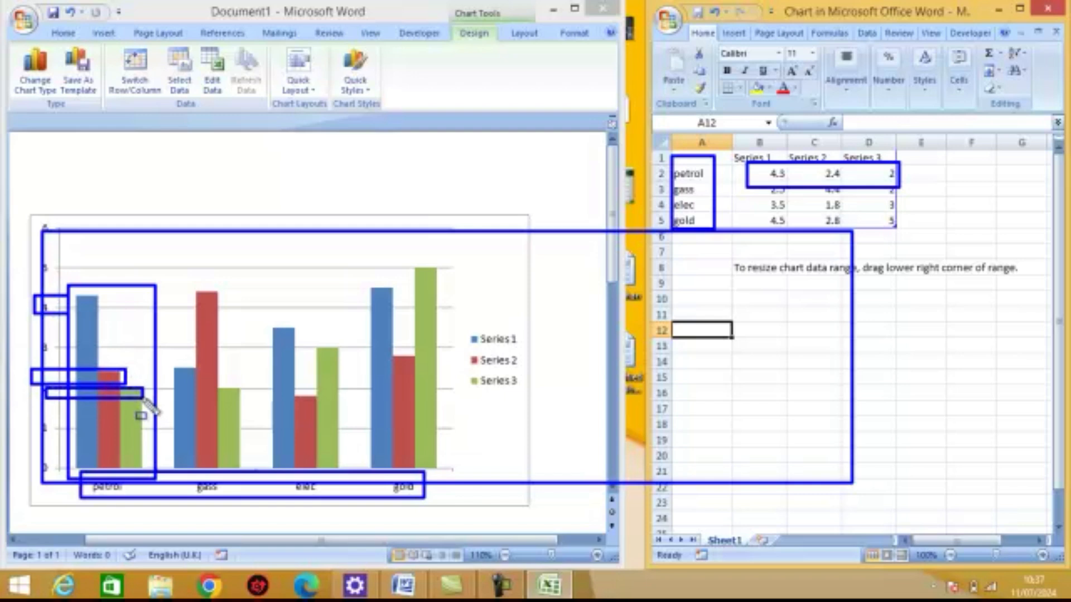
{"action": "key", "text": "Escape"}
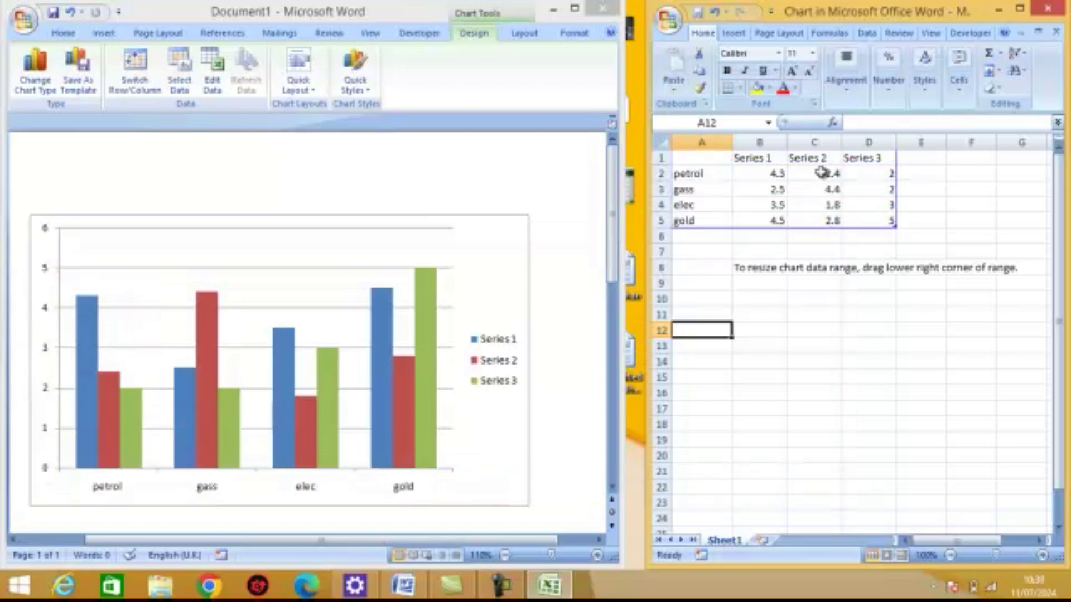
Step: Set the Series 1 value for petrol in cell B2 to 3
{"action": "left_click", "coordinate": [764, 177]}
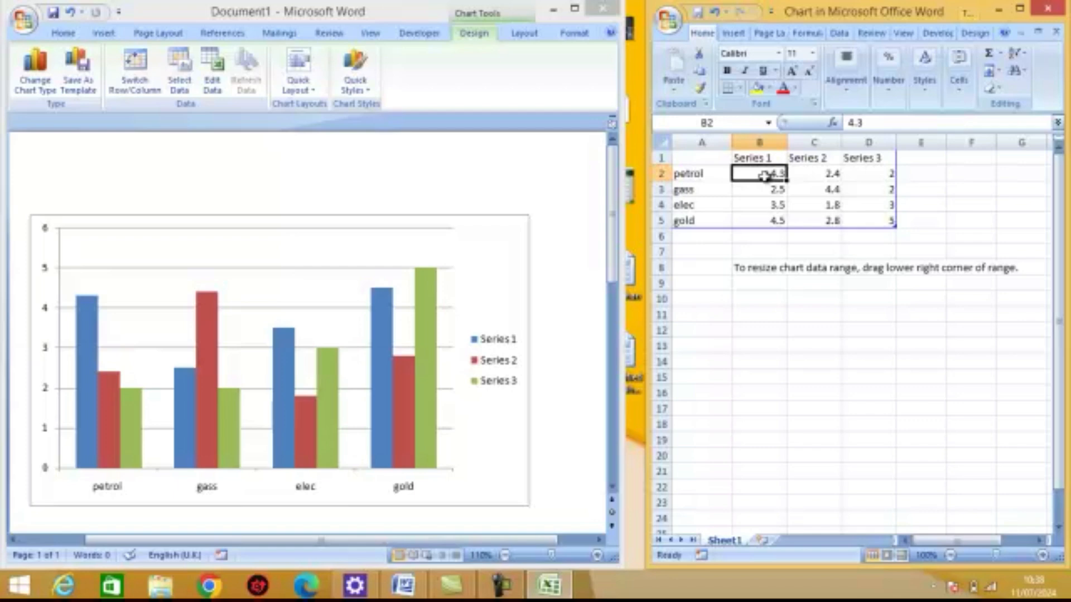
{"action": "type", "text": "3"}
{"action": "key", "text": "Return"}
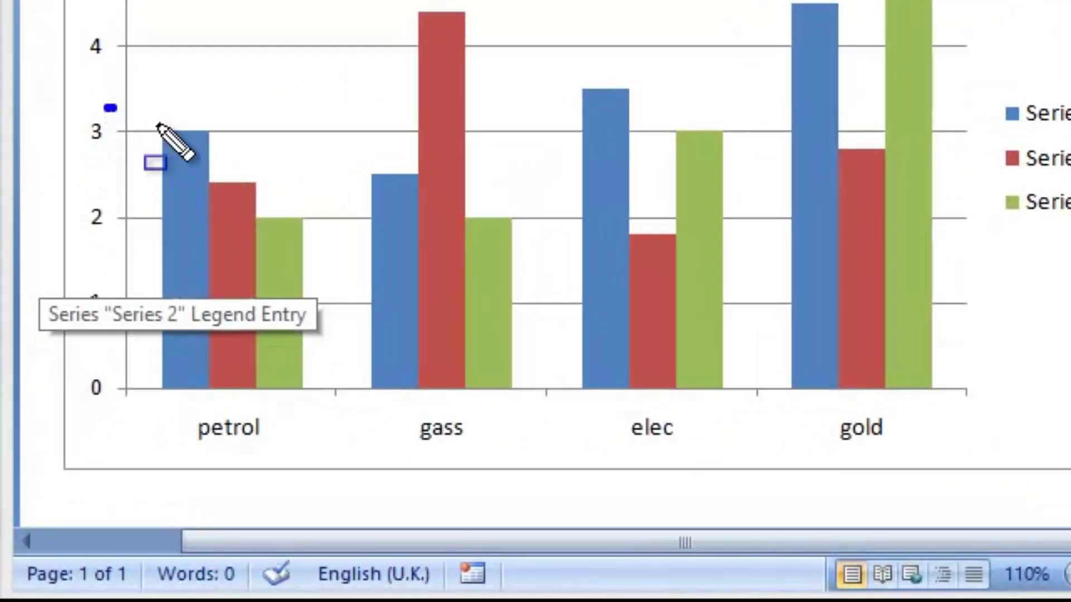
{"action": "mouse_move", "coordinate": [105, 105]}
{"action": "left_mouse_down"}
{"action": "mouse_move", "coordinate": [223, 180]}
{"action": "mouse_move", "coordinate": [223, 150]}
{"action": "left_mouse_up"}
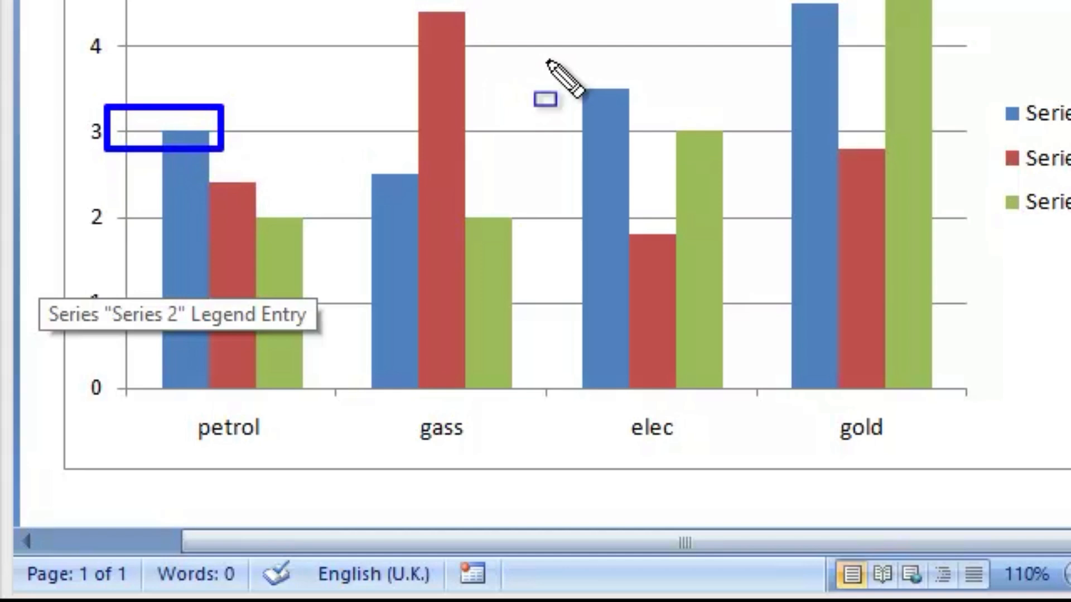
Step: Set the Series 1 value for gass in cell B3 to 3
{"action": "key", "text": "Escape"}
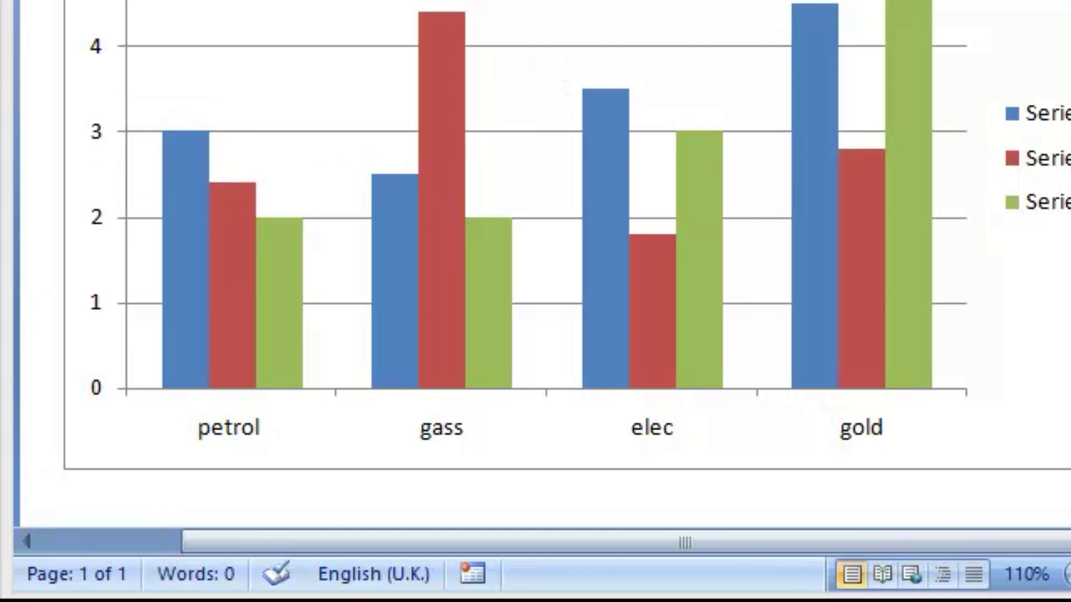
{"action": "key", "text": "Return"}
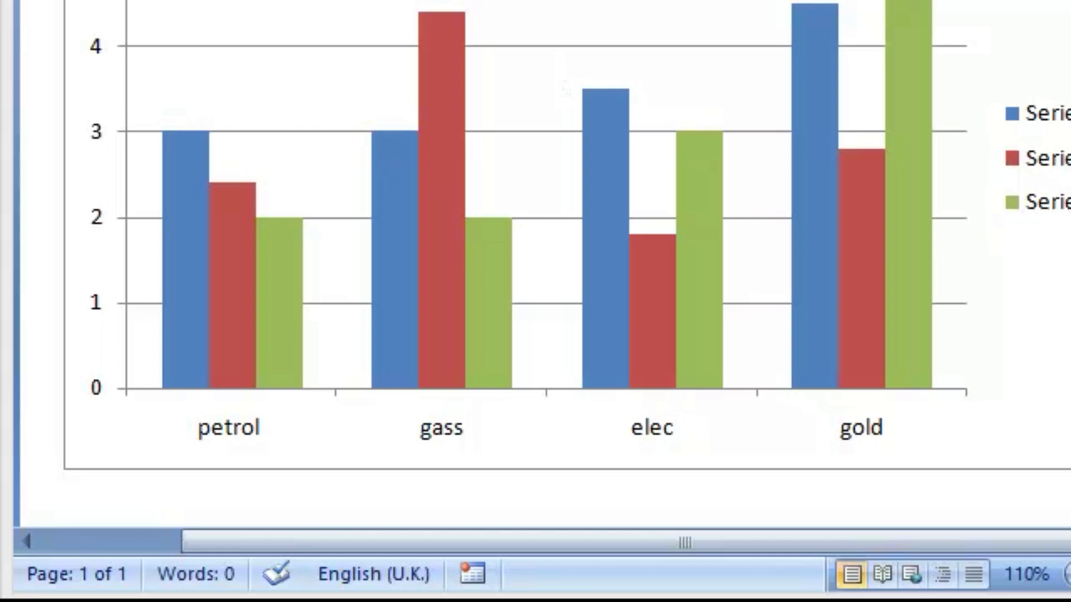
{"action": "key", "text": "ctrl+2"}
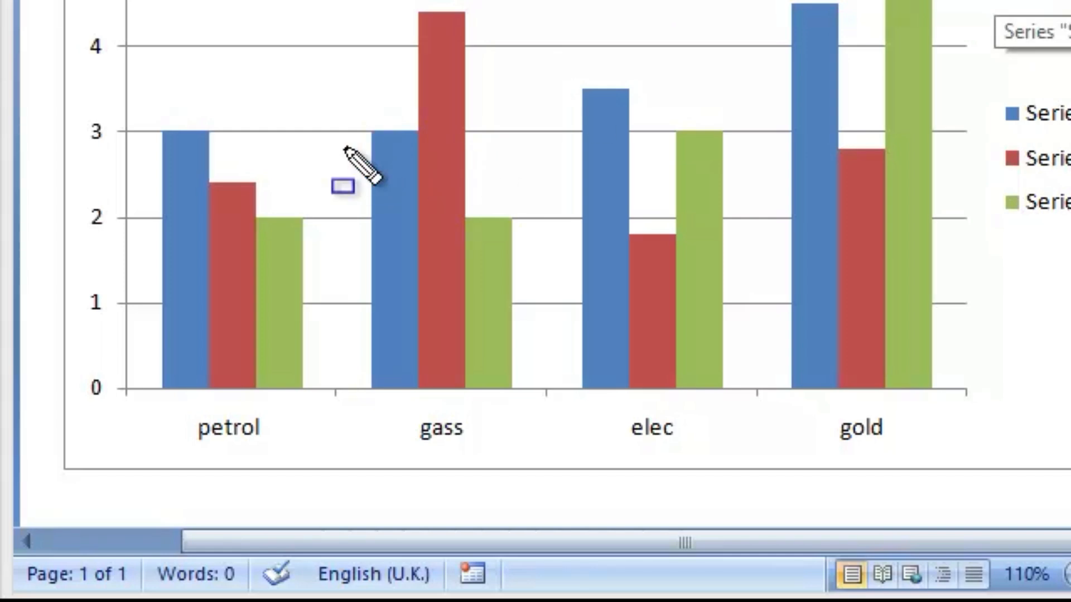
{"action": "left_click_drag", "start_coordinate": [341, 131], "coordinate": [547, 408]}
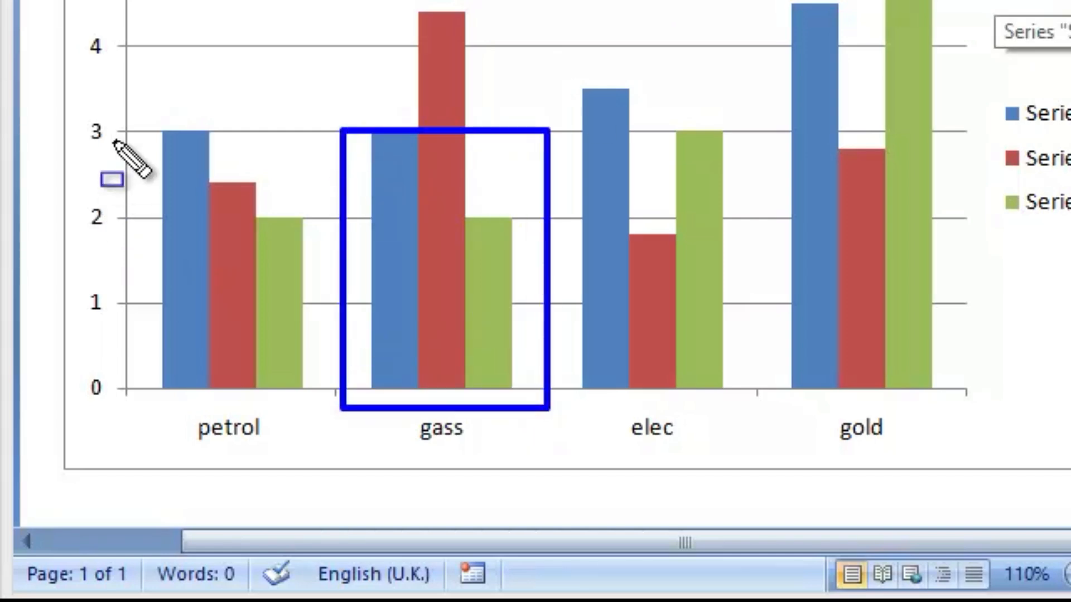
{"action": "left_click_drag", "start_coordinate": [126, 112], "coordinate": [305, 383]}
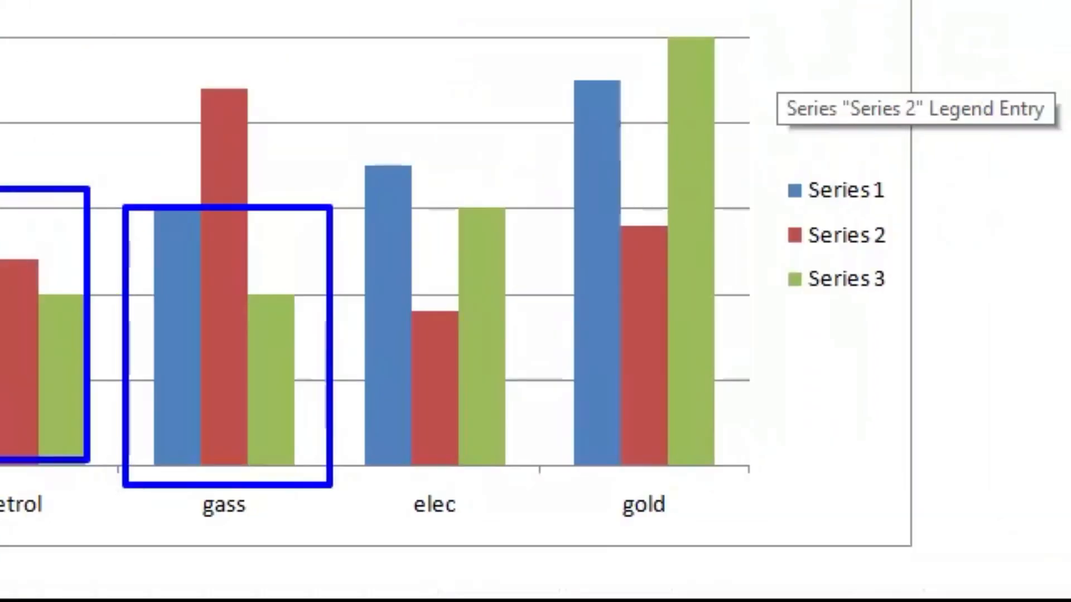
{"action": "mouse_move", "coordinate": [282, 138]}
{"action": "left_mouse_down"}
{"action": "mouse_move", "coordinate": [627, 210]}
{"action": "mouse_move", "coordinate": [586, 215]}
{"action": "mouse_move", "coordinate": [681, 213]}
{"action": "mouse_move", "coordinate": [729, 232]}
{"action": "left_mouse_up"}
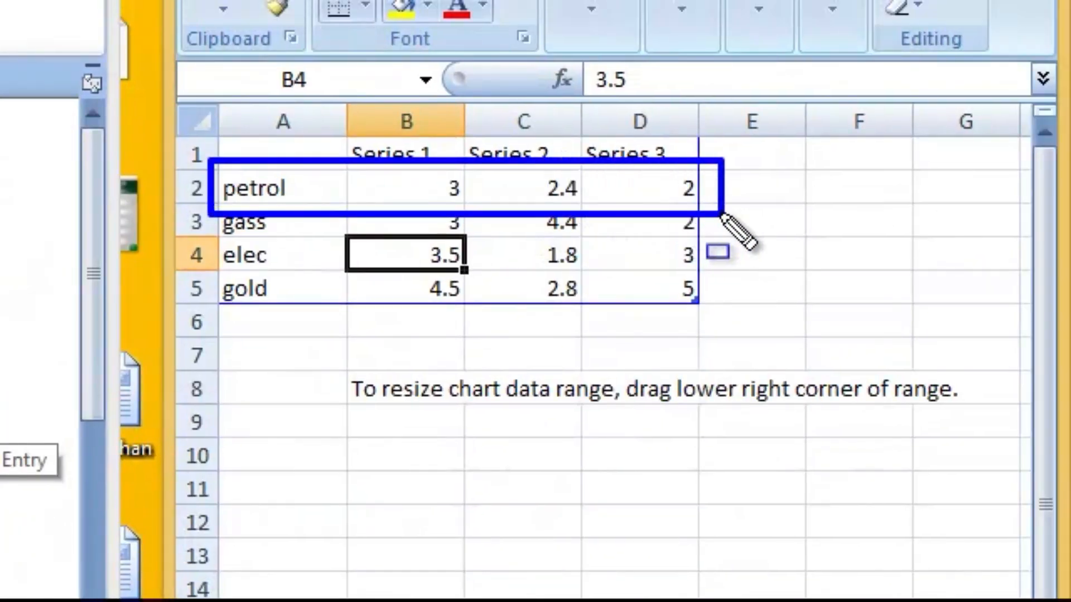
{"action": "key", "text": "Escape"}
Step: Set the petrol values for Series 2 and Series 3 in cells C2 and D2 to 3
{"action": "left_click", "coordinate": [557, 190]}
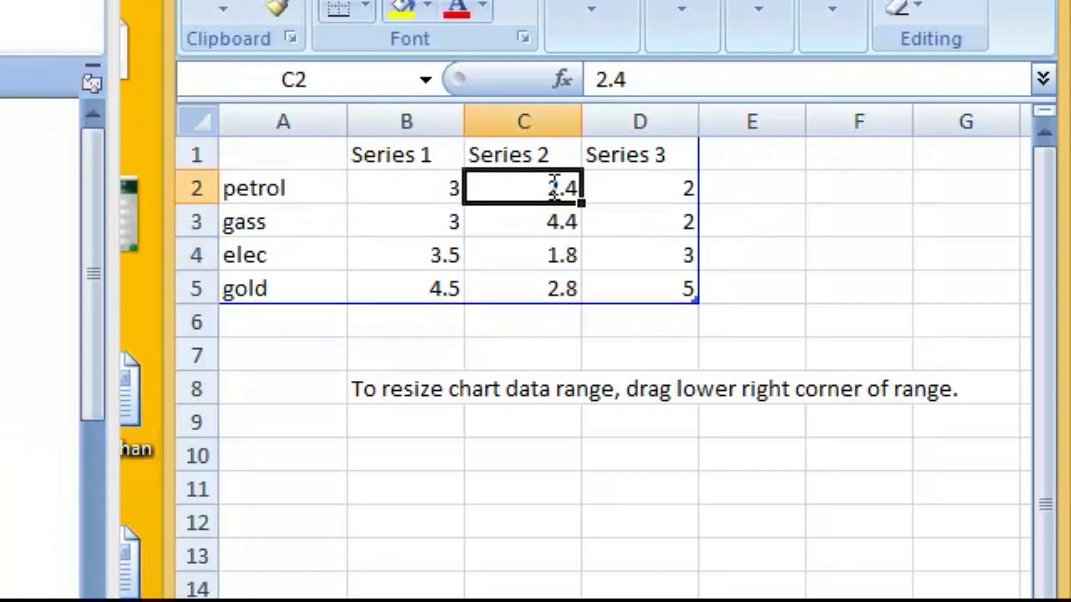
{"action": "type", "text": "3"}
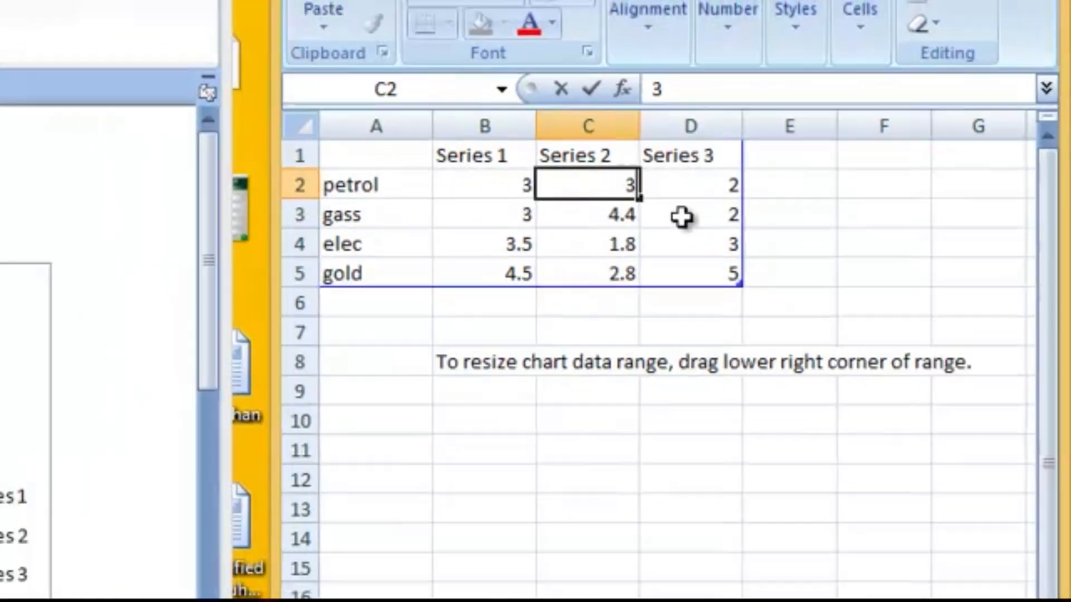
{"action": "left_click", "coordinate": [630, 222]}
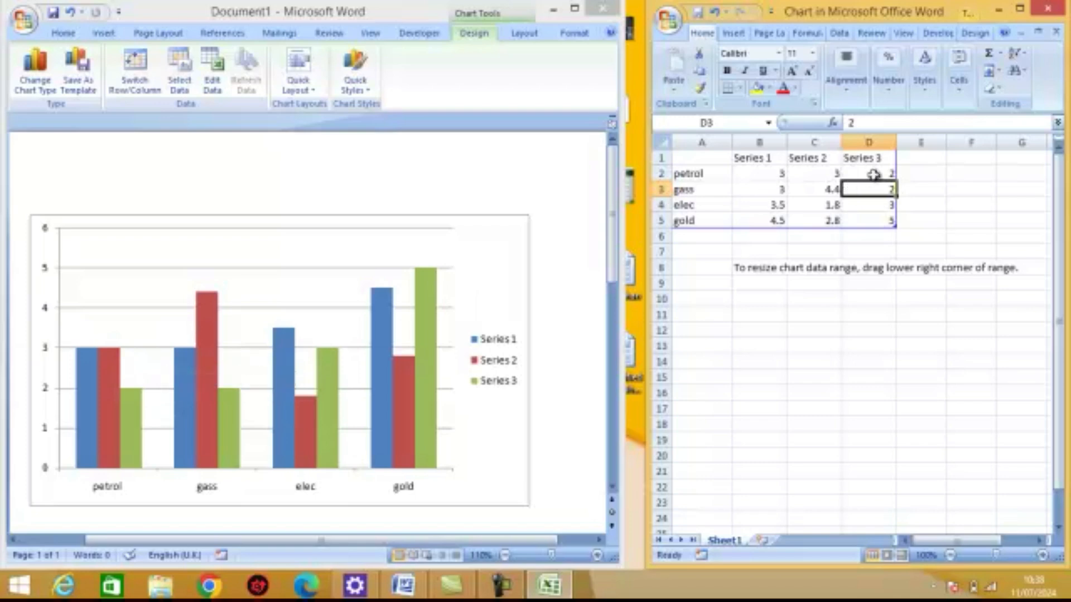
{"action": "left_click", "coordinate": [874, 174]}
{"action": "type", "text": "3"}
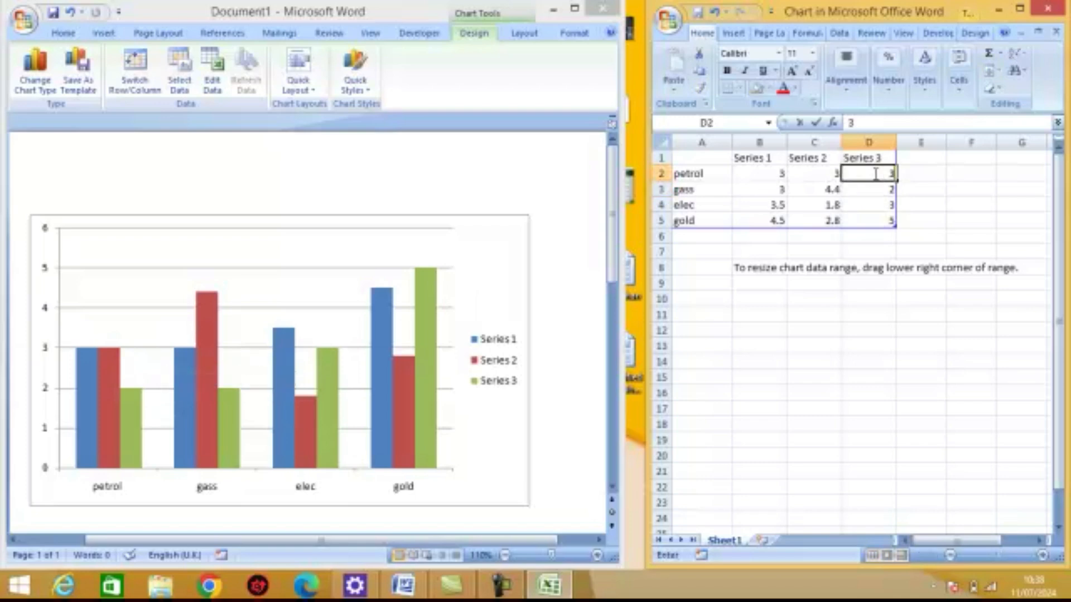
{"action": "left_click", "coordinate": [784, 331]}
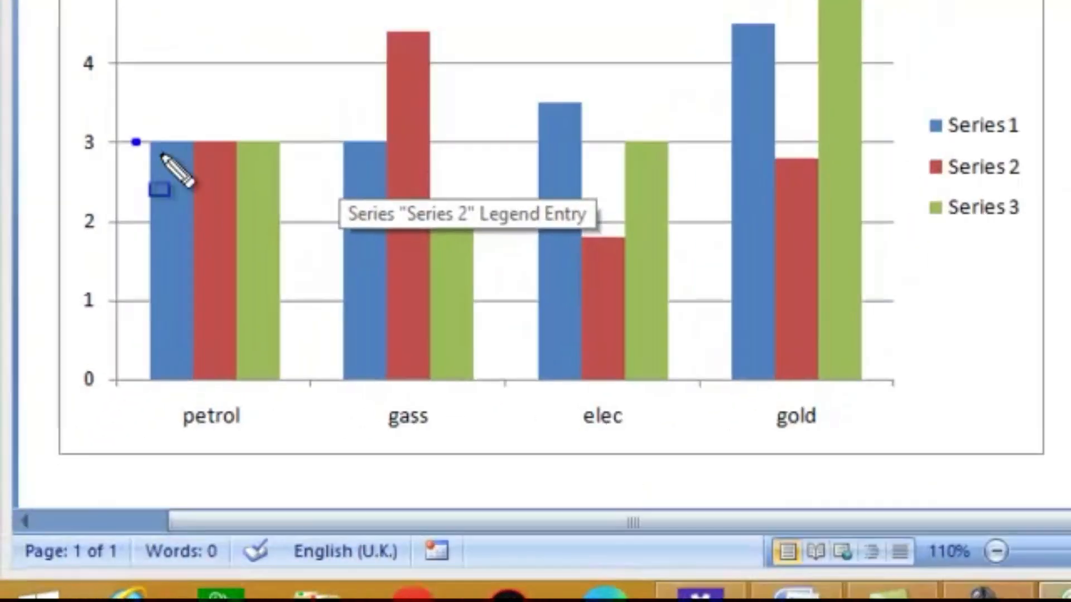
{"action": "mouse_move", "coordinate": [162, 155]}
{"action": "left_mouse_down"}
{"action": "mouse_move", "coordinate": [327, 288]}
{"action": "mouse_move", "coordinate": [307, 316]}
{"action": "mouse_move", "coordinate": [304, 381]}
{"action": "mouse_move", "coordinate": [323, 373]}
{"action": "left_mouse_up"}
{"action": "key", "text": "Escape"}
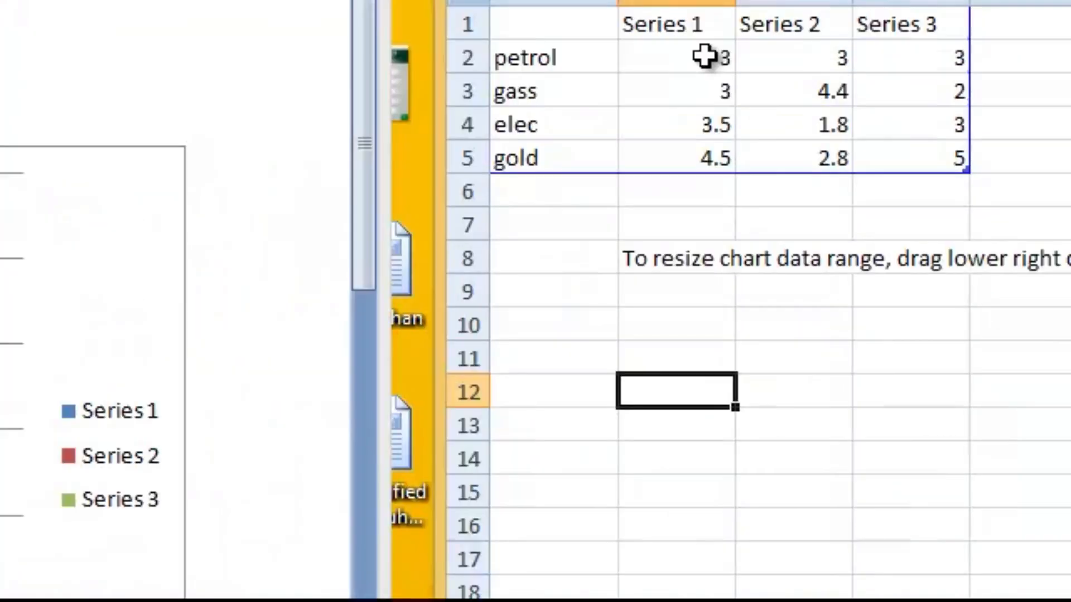
Step: Set the petrol value for Series 2 in cell C2 to 4 and for Series 3 in cell D2 to 5
{"action": "left_click", "coordinate": [700, 53]}
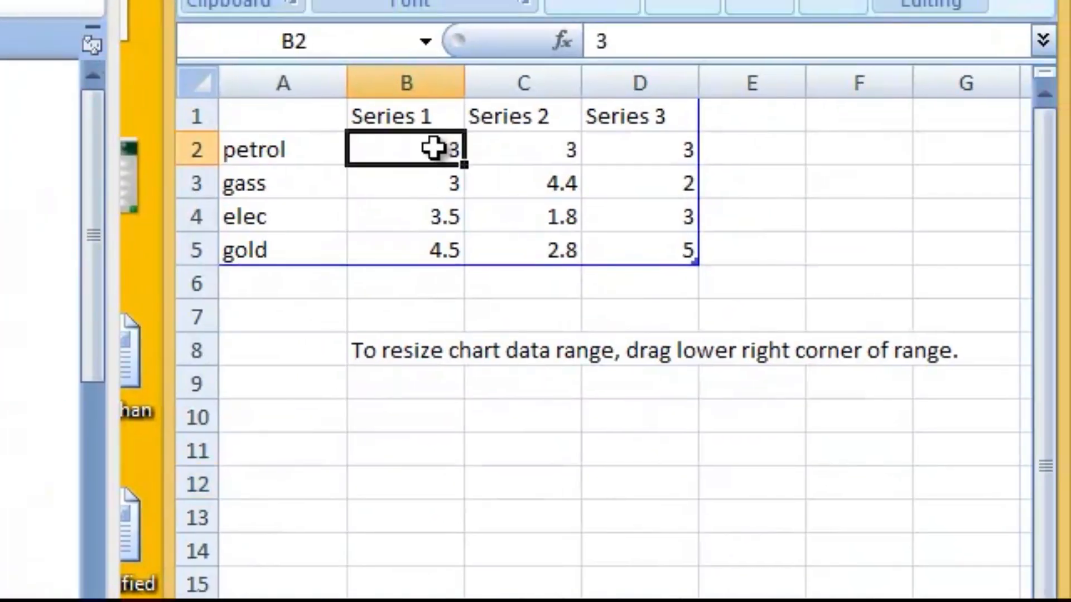
{"action": "left_click", "coordinate": [519, 152]}
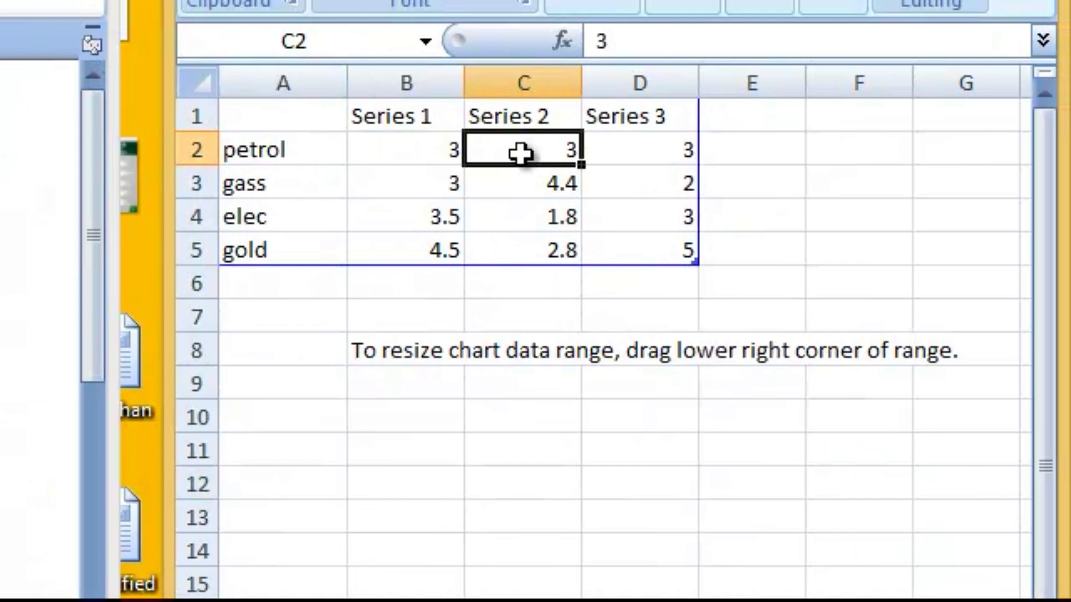
{"action": "type", "text": "4"}
{"action": "left_click", "coordinate": [634, 155]}
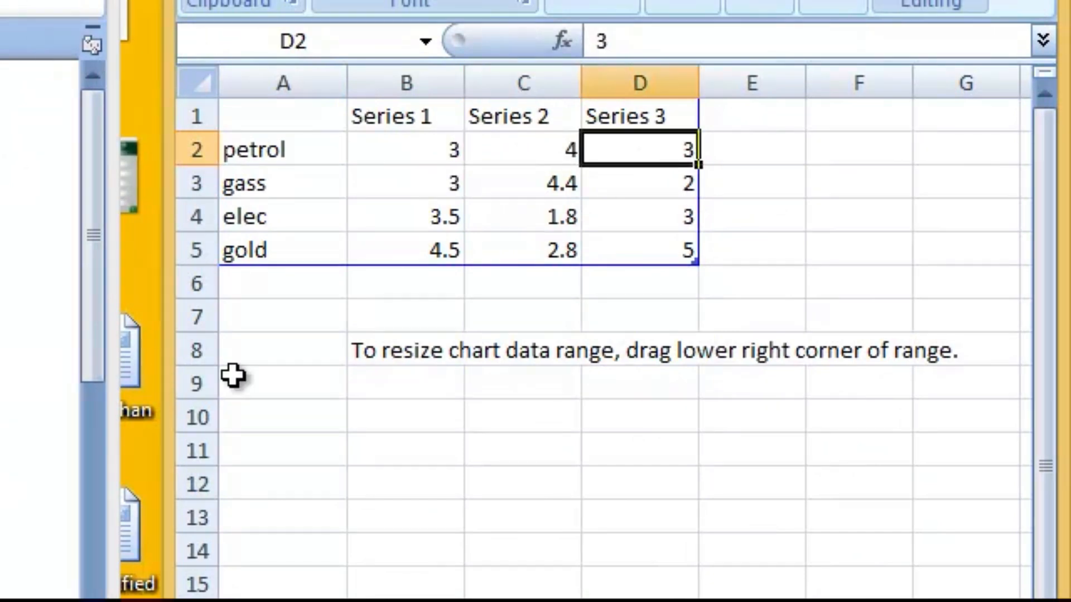
{"action": "type", "text": "5"}
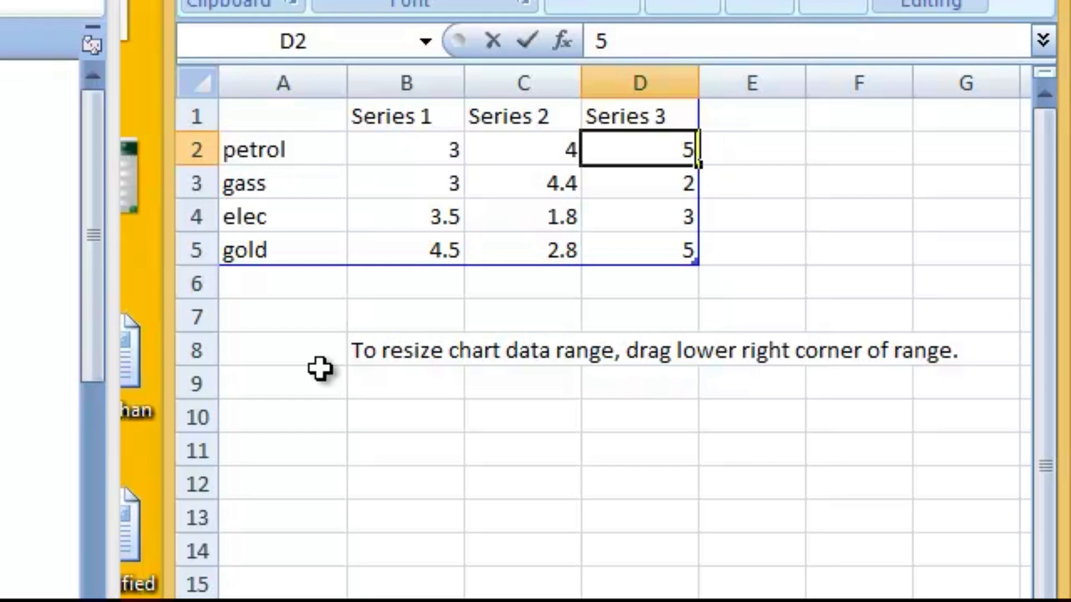
{"action": "left_click", "coordinate": [353, 543]}
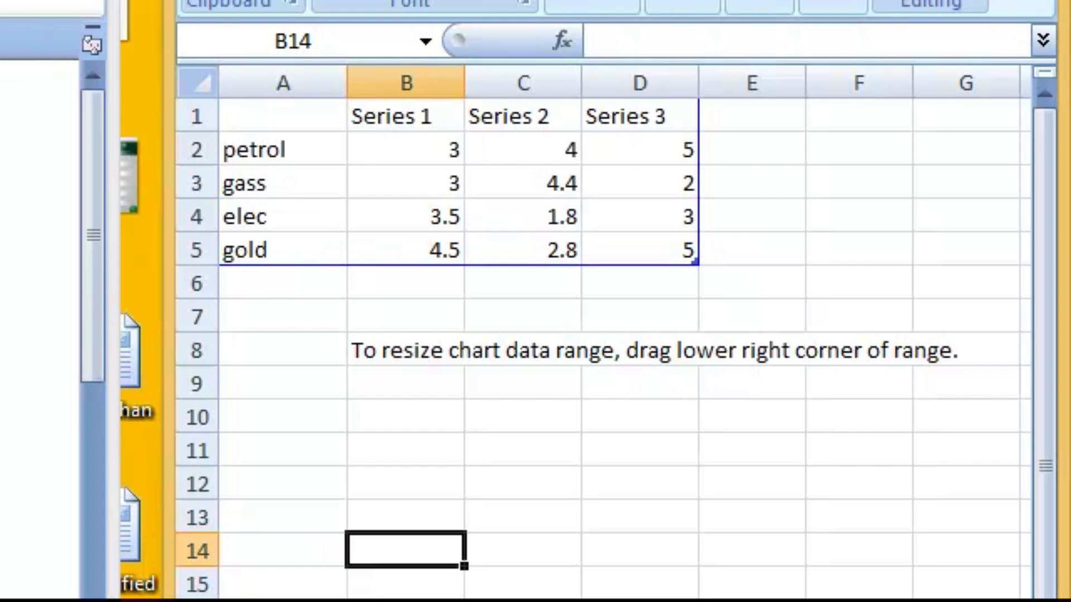
{"action": "mouse_move", "coordinate": [229, 109]}
{"action": "left_mouse_down"}
{"action": "mouse_move", "coordinate": [335, 155]}
{"action": "mouse_move", "coordinate": [657, 341]}
{"action": "mouse_move", "coordinate": [741, 302]}
{"action": "left_mouse_up"}
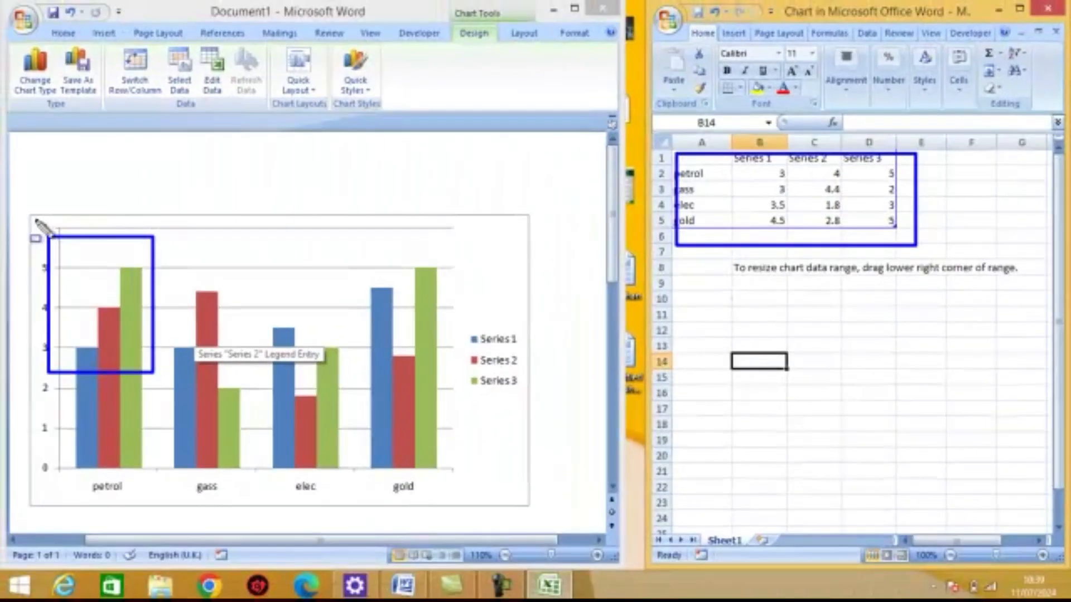
{"action": "mouse_move", "coordinate": [37, 221]}
{"action": "left_mouse_down"}
{"action": "mouse_move", "coordinate": [403, 464]}
{"action": "mouse_move", "coordinate": [528, 507]}
{"action": "left_mouse_up"}
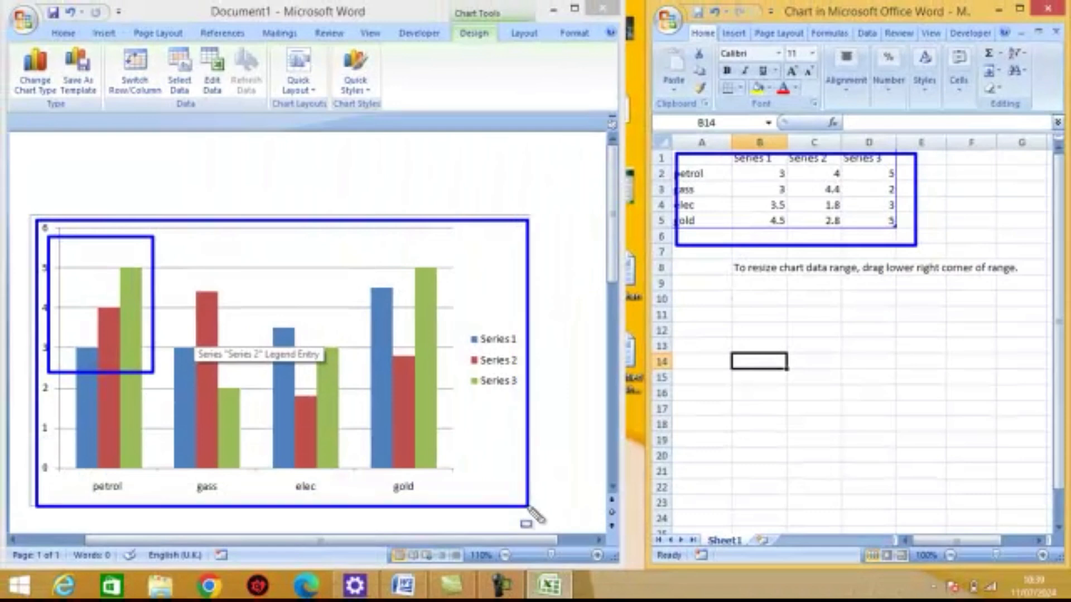
{"action": "left_click_drag", "start_coordinate": [66, 344], "coordinate": [93, 360]}
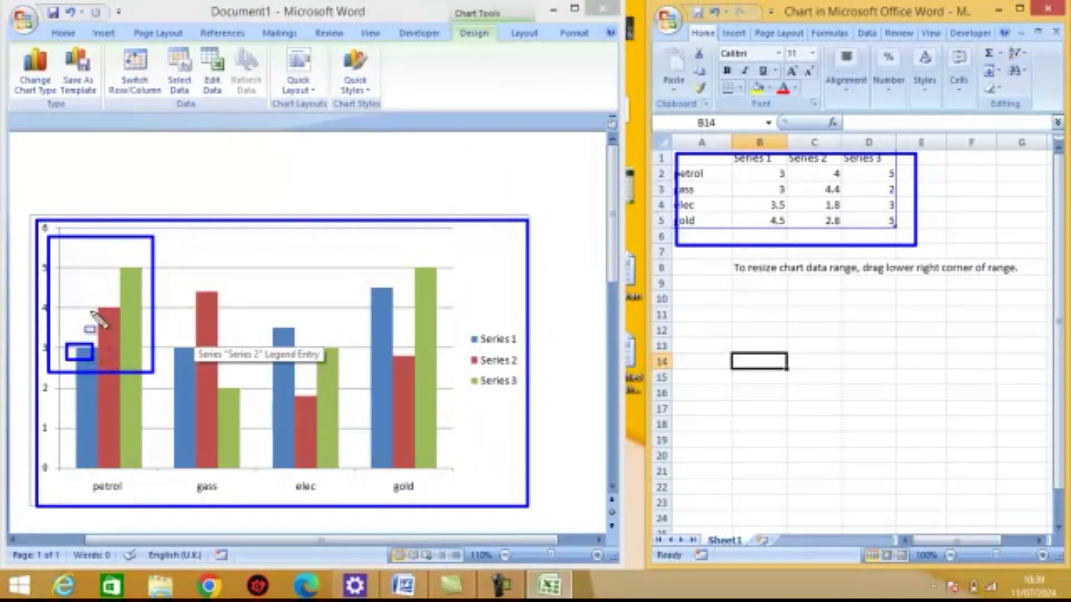
{"action": "left_click_drag", "start_coordinate": [90, 311], "coordinate": [113, 325]}
{"action": "left_click_drag", "start_coordinate": [109, 270], "coordinate": [153, 294]}
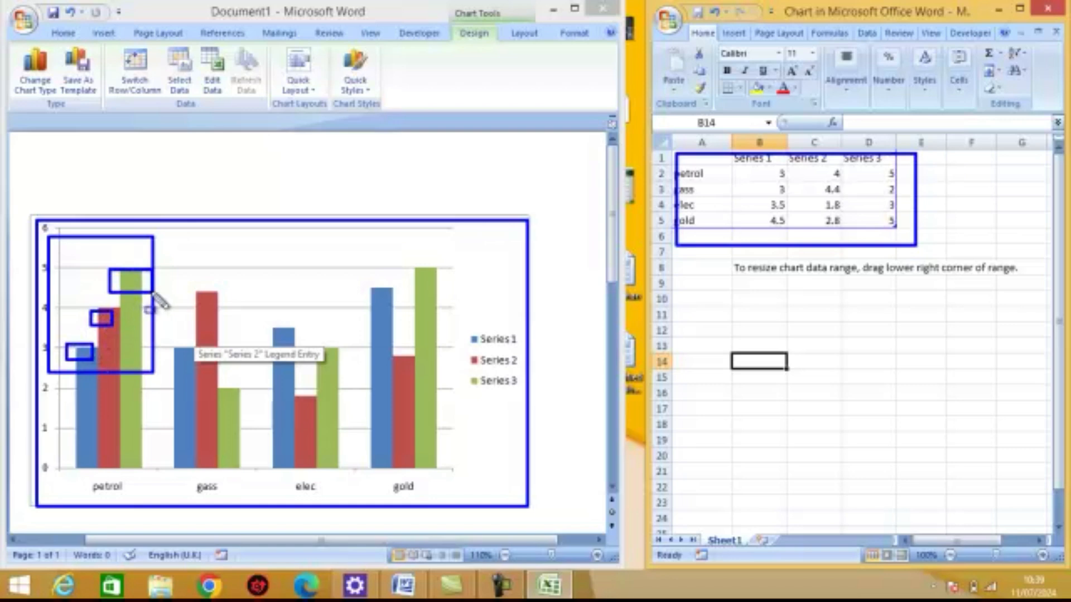
{"action": "key", "text": "Escape"}
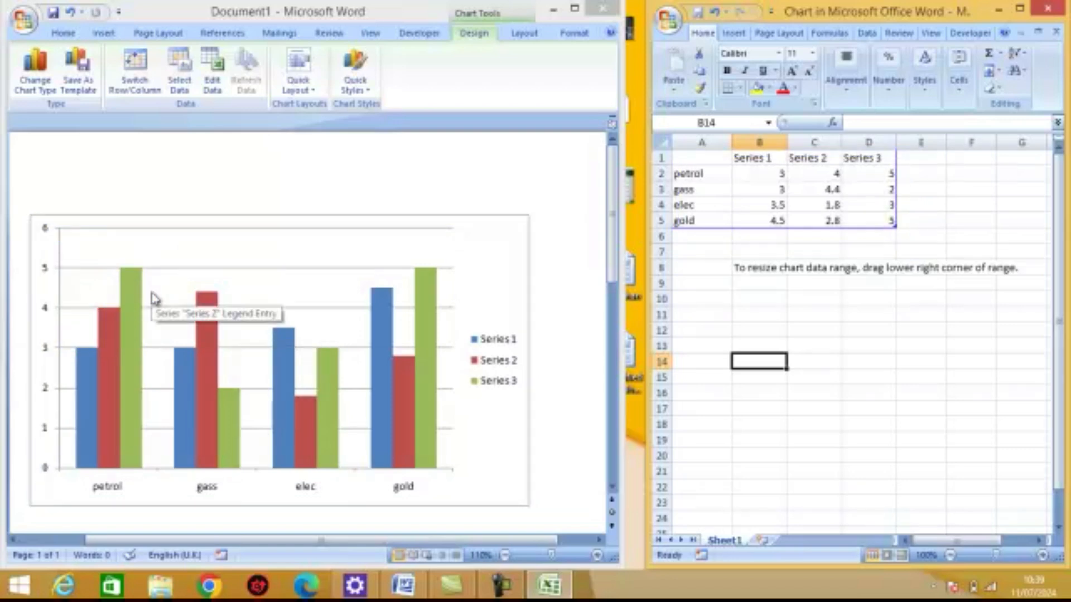
Step: Set the gass values in cells B3 to D3 to 2, 3 and 4 for Series 1, 2 and 3
{"action": "left_click", "coordinate": [768, 192]}
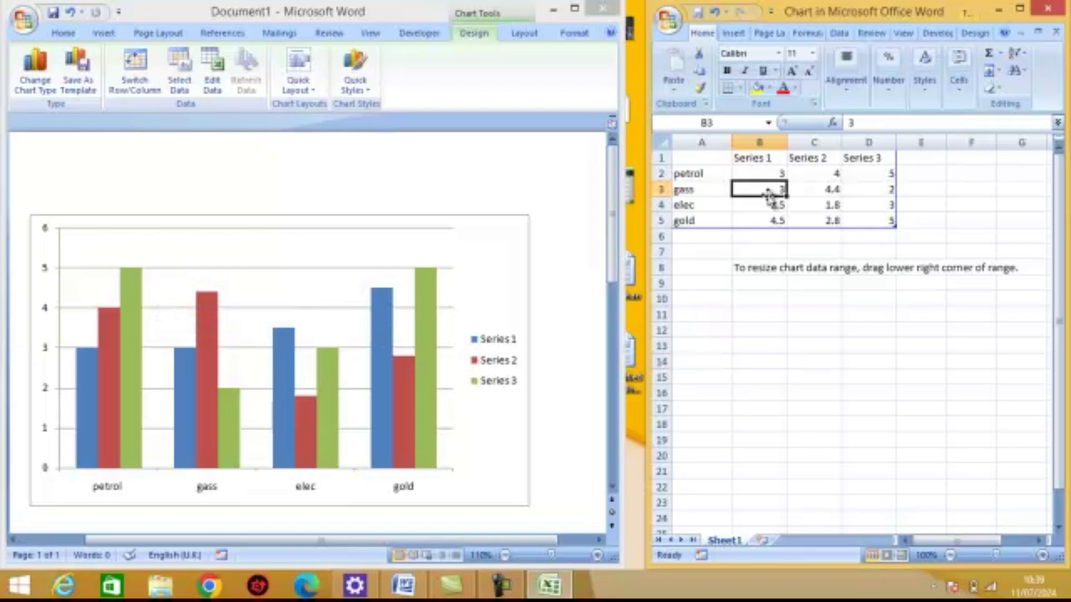
{"action": "type", "text": "2"}
{"action": "key", "text": "Return"}
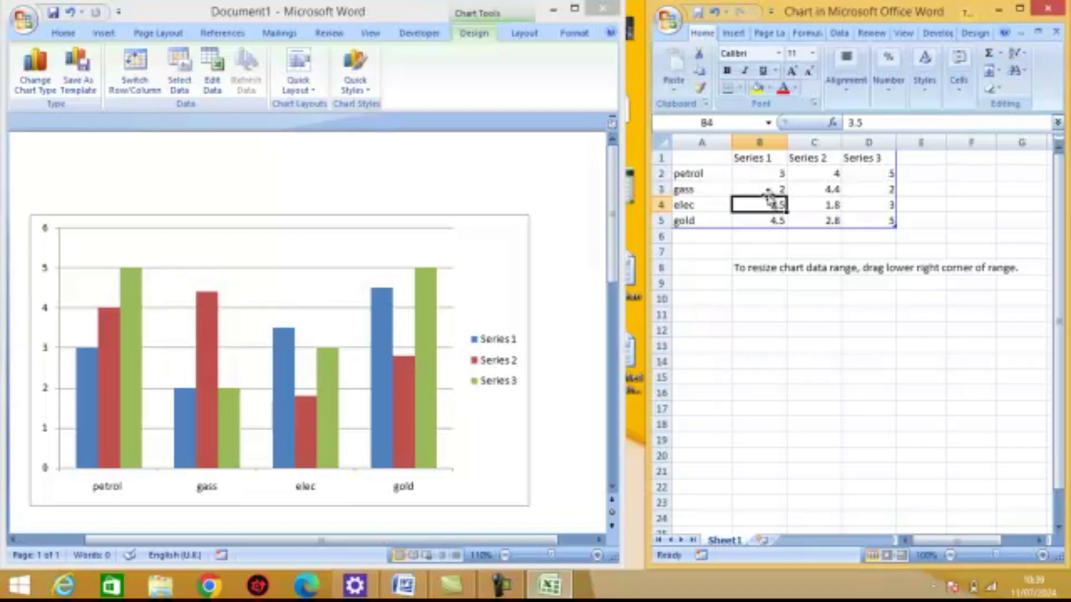
{"action": "key", "text": "Up"}
{"action": "key", "text": "Right"}
{"action": "type", "text": "3"}
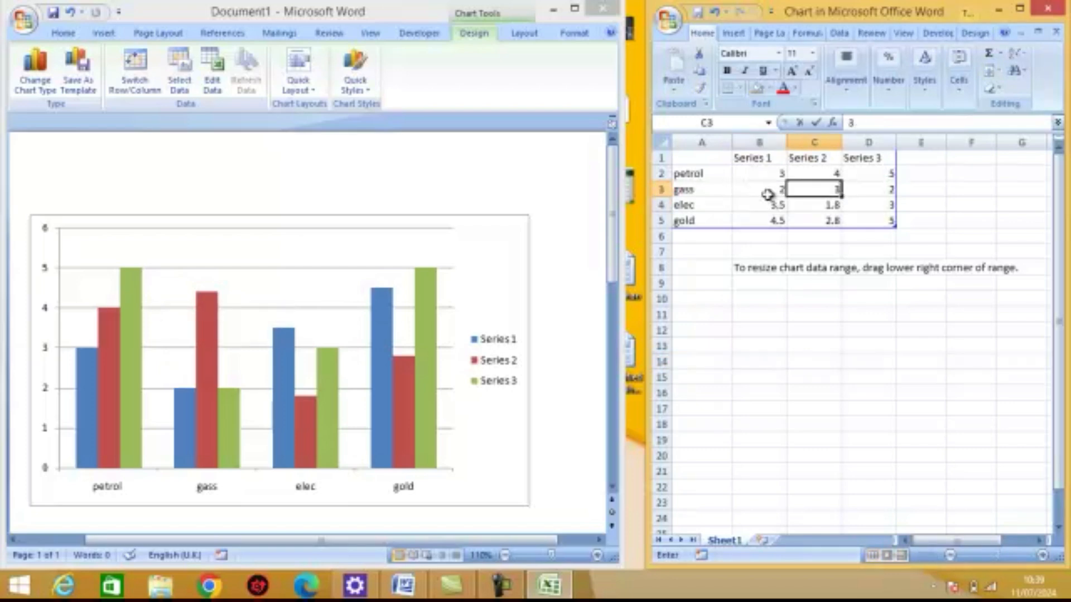
{"action": "key", "text": "Tab"}
{"action": "type", "text": "4"}
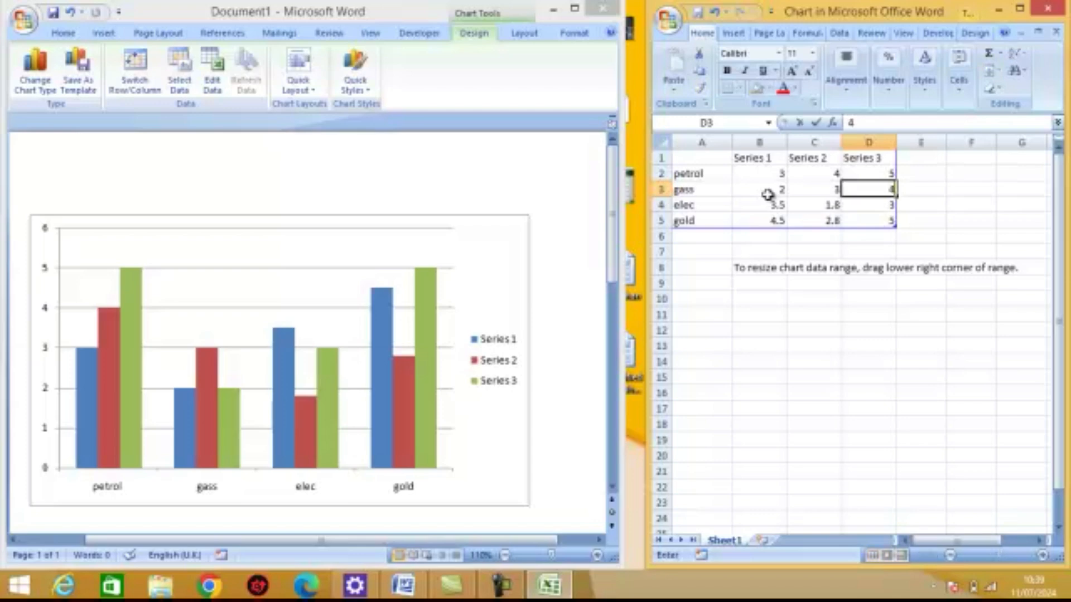
{"action": "key", "text": "Tab"}
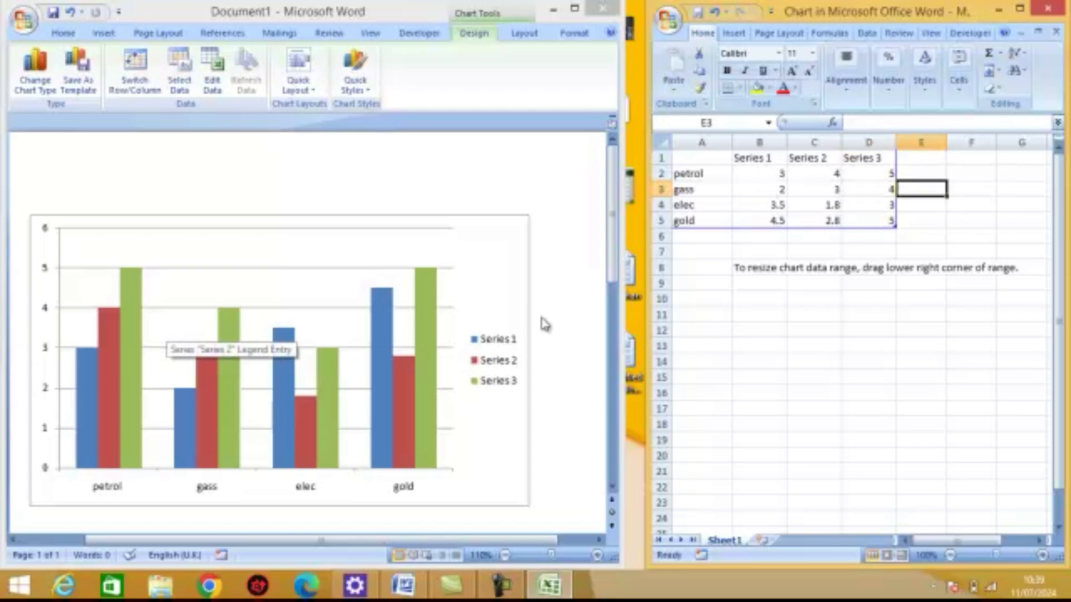
Step: Set the elec values in cells B4 to D4 to 6, 4 and 3 for Series 1, 2 and 3
{"action": "left_click", "coordinate": [774, 208]}
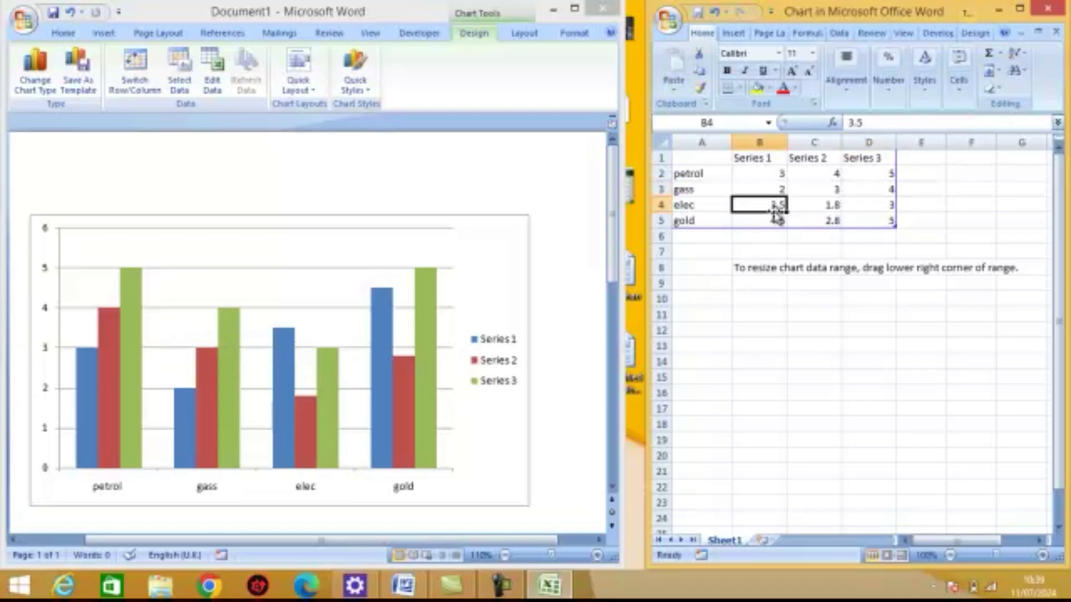
{"action": "type", "text": "6"}
{"action": "key", "text": "Tab"}
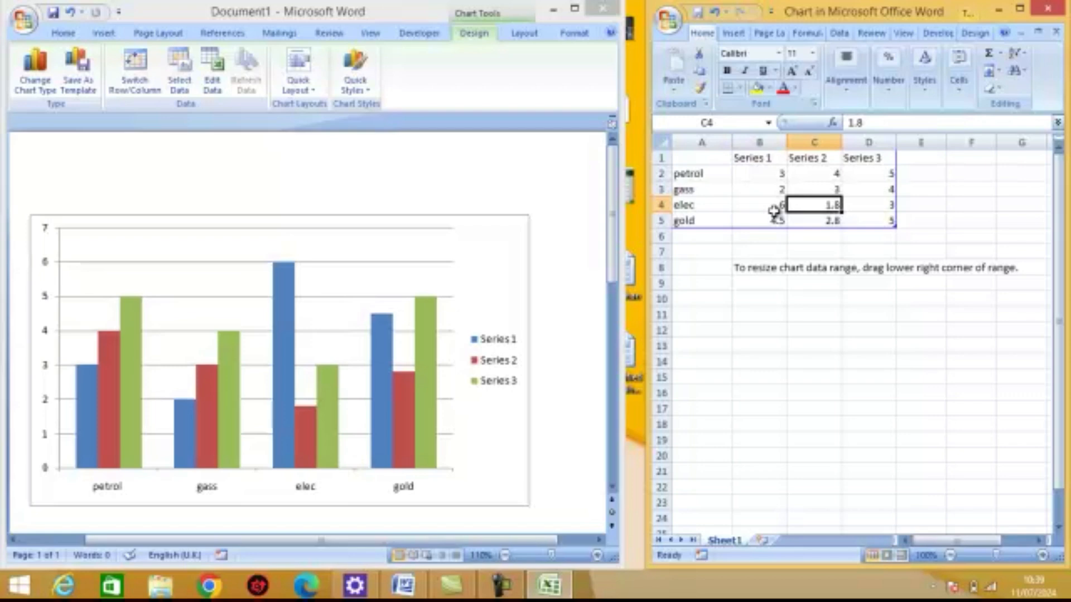
{"action": "type", "text": "4"}
{"action": "key", "text": "Tab"}
{"action": "type", "text": "3"}
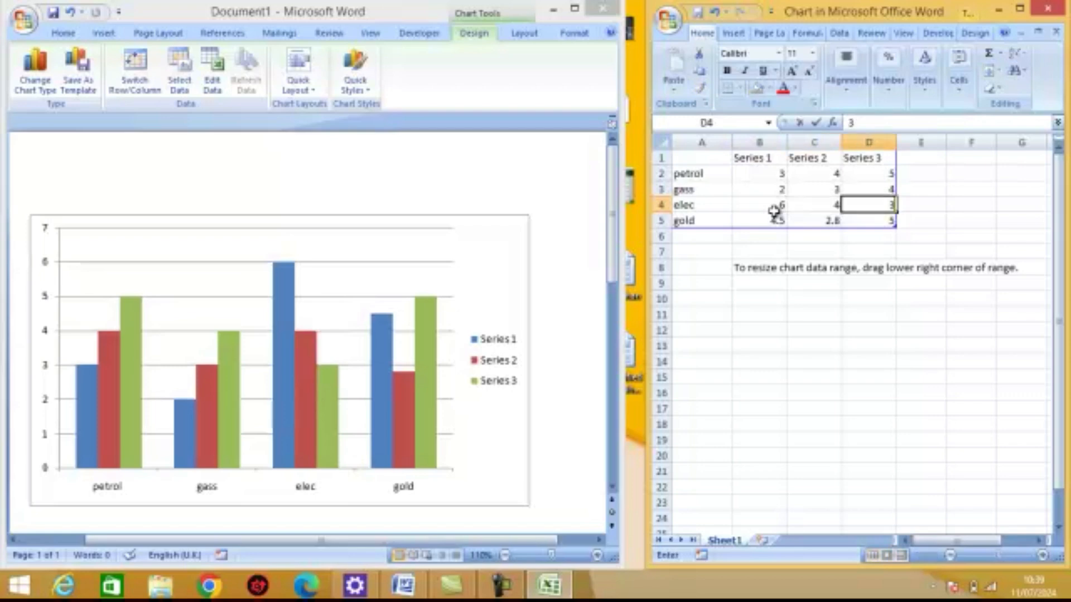
{"action": "key", "text": "Tab"}
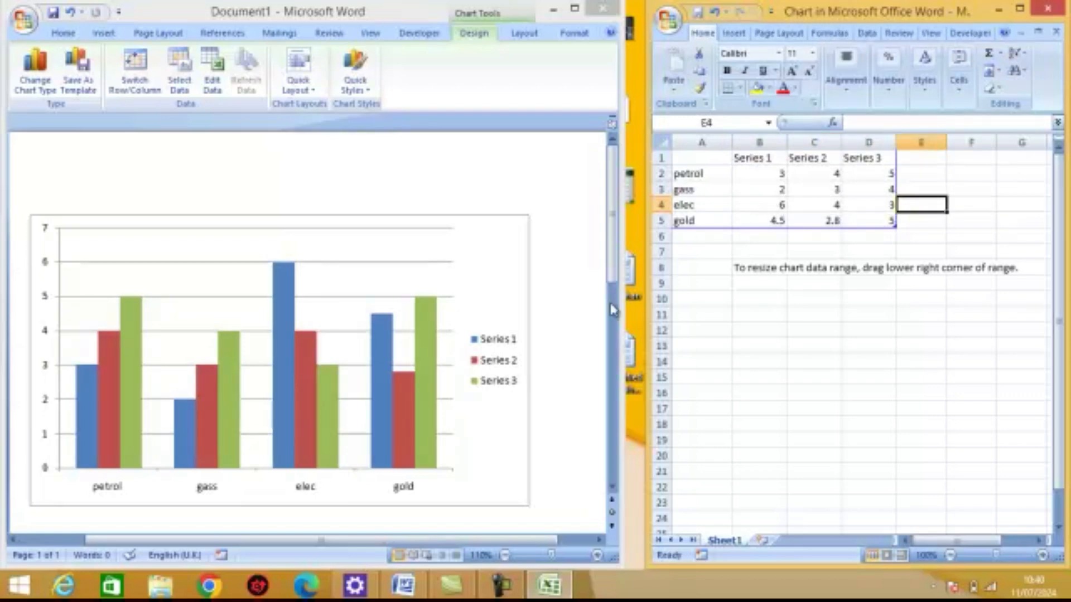
{"action": "left_click_drag", "start_coordinate": [262, 253], "coordinate": [339, 298]}
{"action": "mouse_move", "coordinate": [275, 314]}
{"action": "left_mouse_down"}
{"action": "mouse_move", "coordinate": [339, 361]}
{"action": "mouse_move", "coordinate": [332, 376]}
{"action": "mouse_move", "coordinate": [343, 393]}
{"action": "left_mouse_up"}
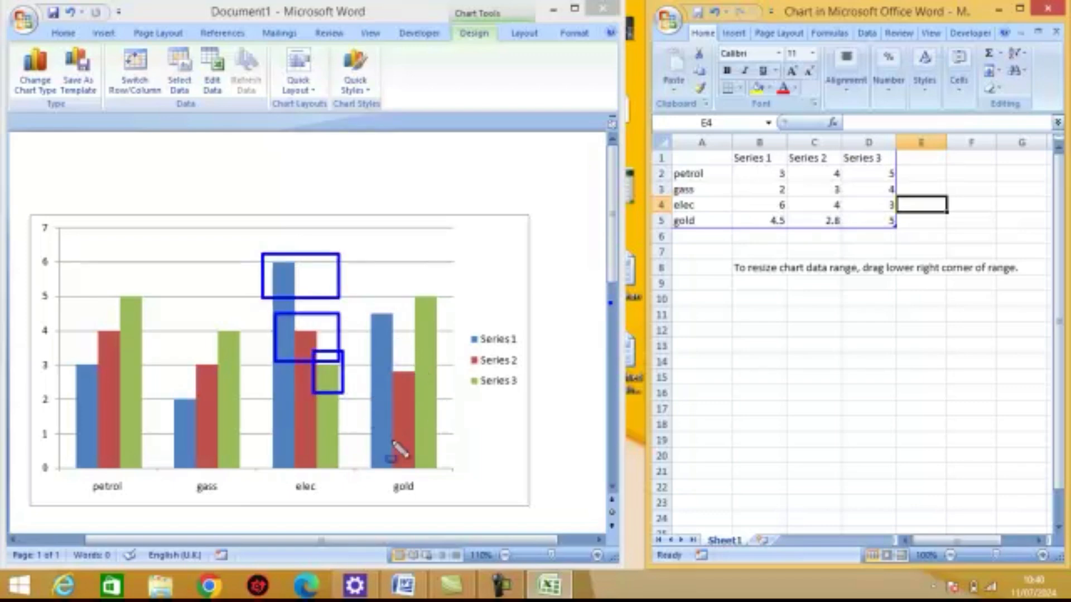
{"action": "left_click_drag", "start_coordinate": [380, 471], "coordinate": [374, 304]}
{"action": "left_click_drag", "start_coordinate": [389, 359], "coordinate": [414, 466]}
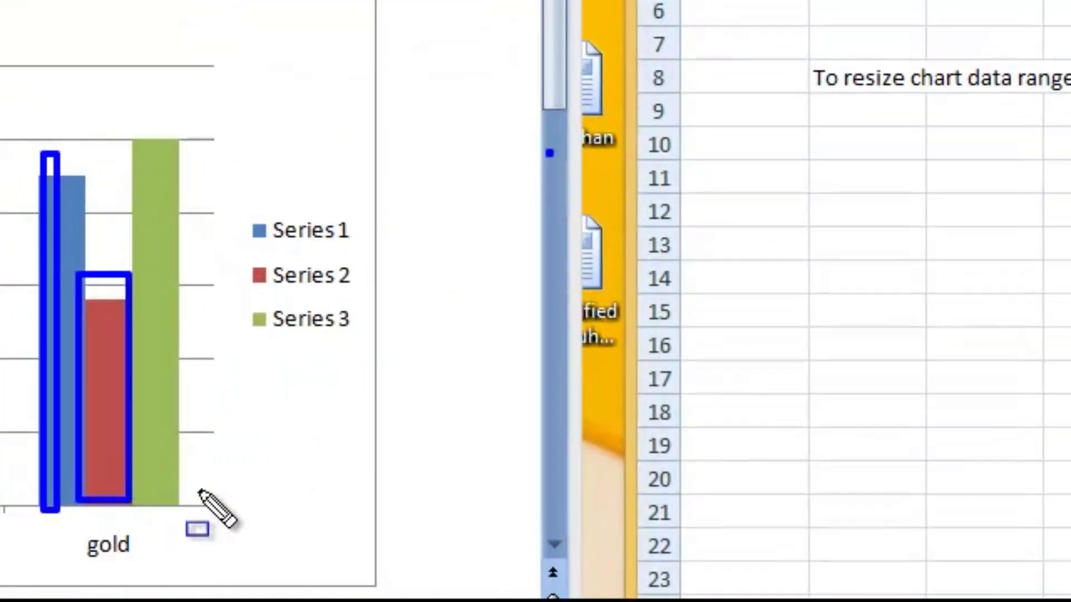
{"action": "mouse_move", "coordinate": [215, 490]}
{"action": "left_mouse_down"}
{"action": "mouse_move", "coordinate": [149, 430]}
{"action": "mouse_move", "coordinate": [139, 249]}
{"action": "mouse_move", "coordinate": [108, 107]}
{"action": "mouse_move", "coordinate": [126, 113]}
{"action": "left_mouse_up"}
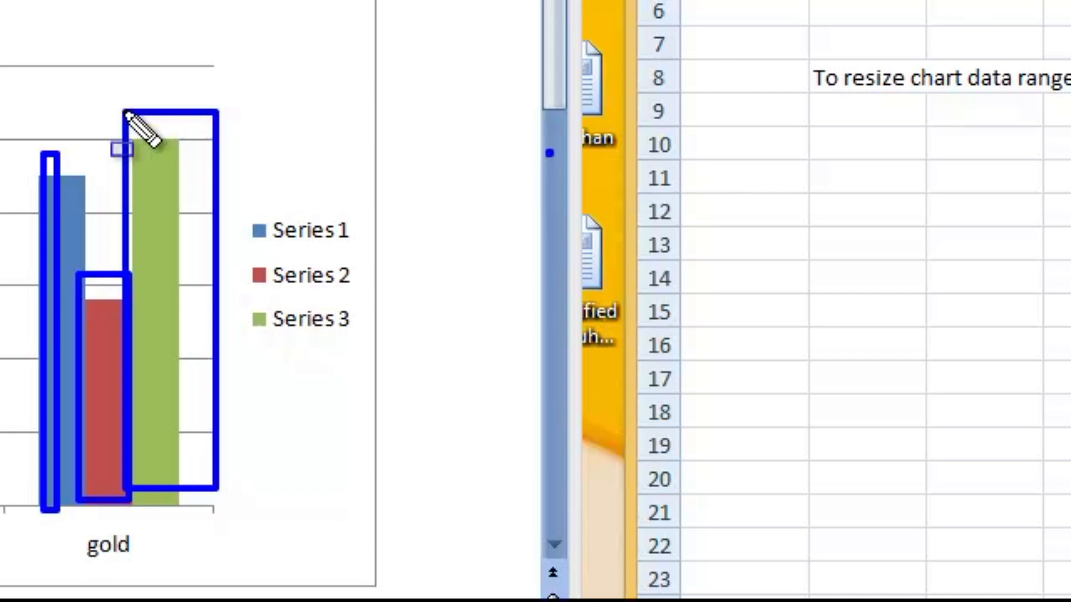
{"action": "key", "text": "Escape"}
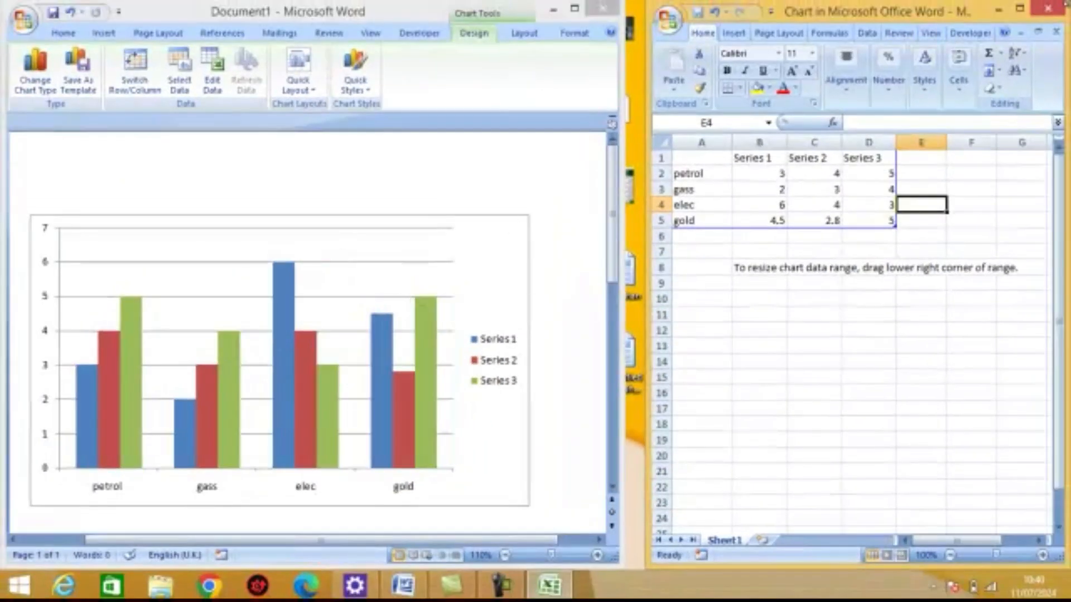
Step: Close the column chart's data sheet and create a new blank document
{"action": "left_click", "coordinate": [1053, 12]}
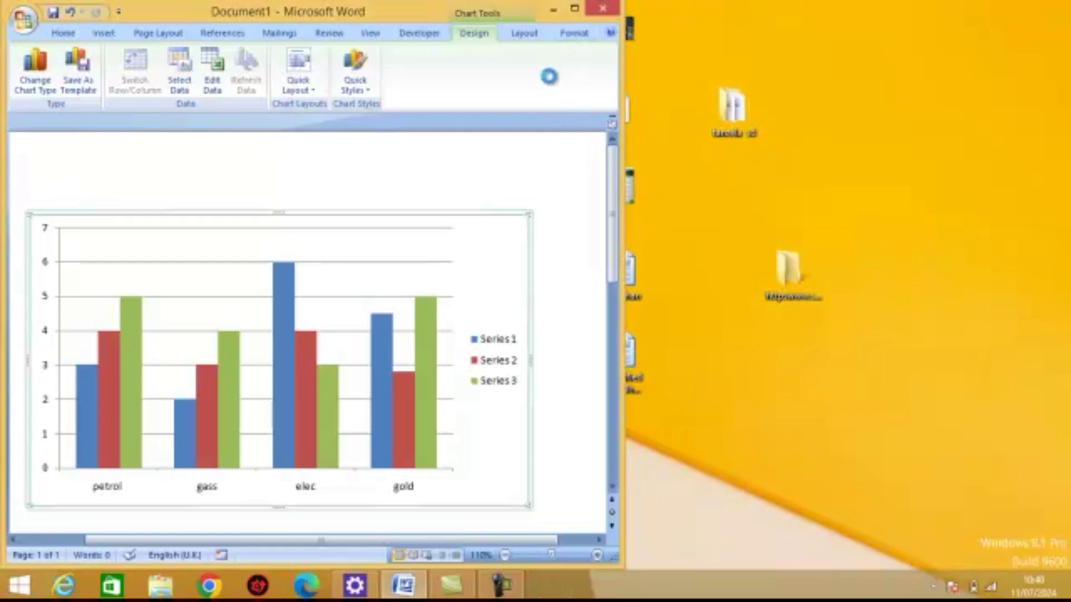
{"action": "key", "text": "ctrl+n"}
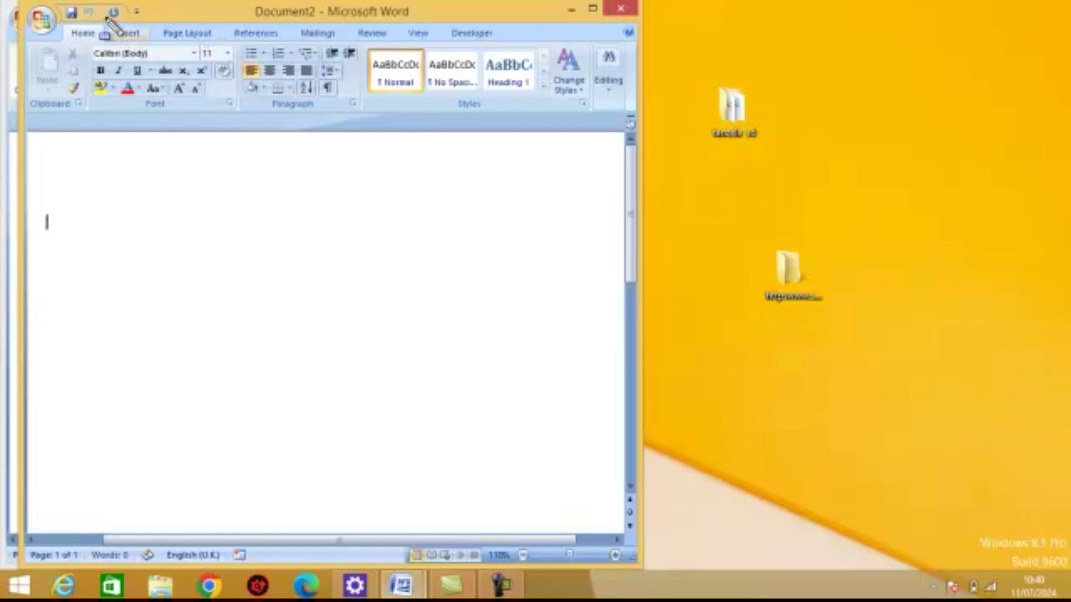
{"action": "left_click_drag", "start_coordinate": [107, 17], "coordinate": [161, 51]}
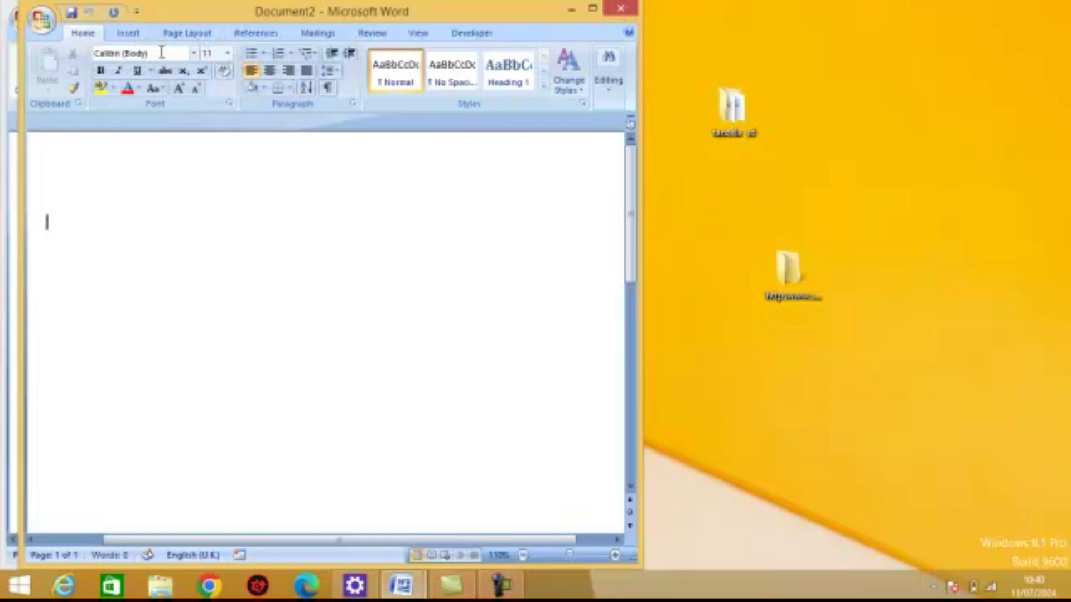
Step: Insert a line chart with markers into the new document
{"action": "left_click", "coordinate": [128, 33]}
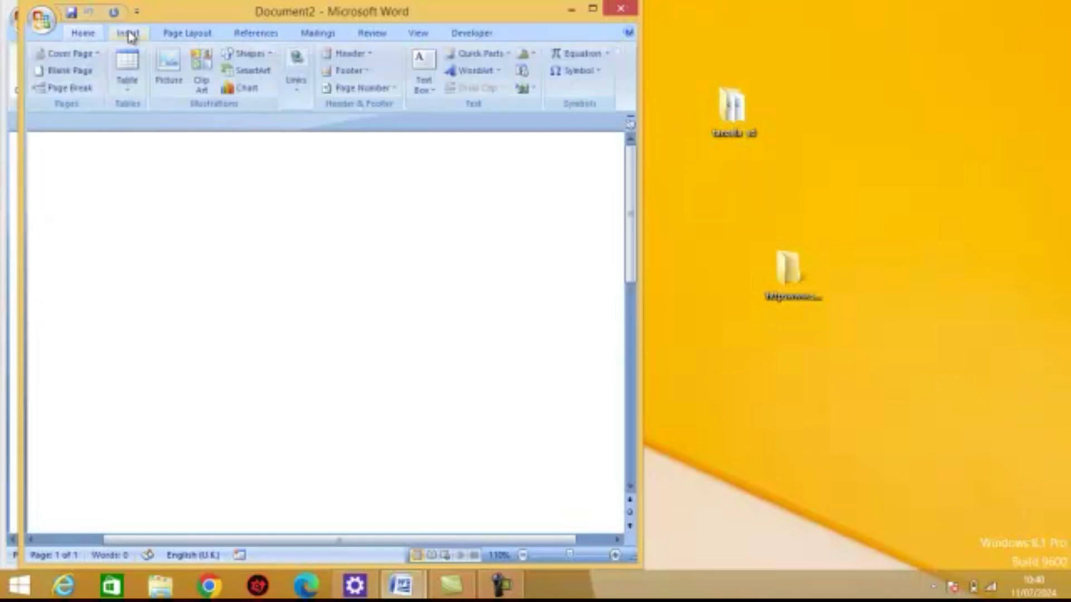
{"action": "left_click", "coordinate": [243, 96]}
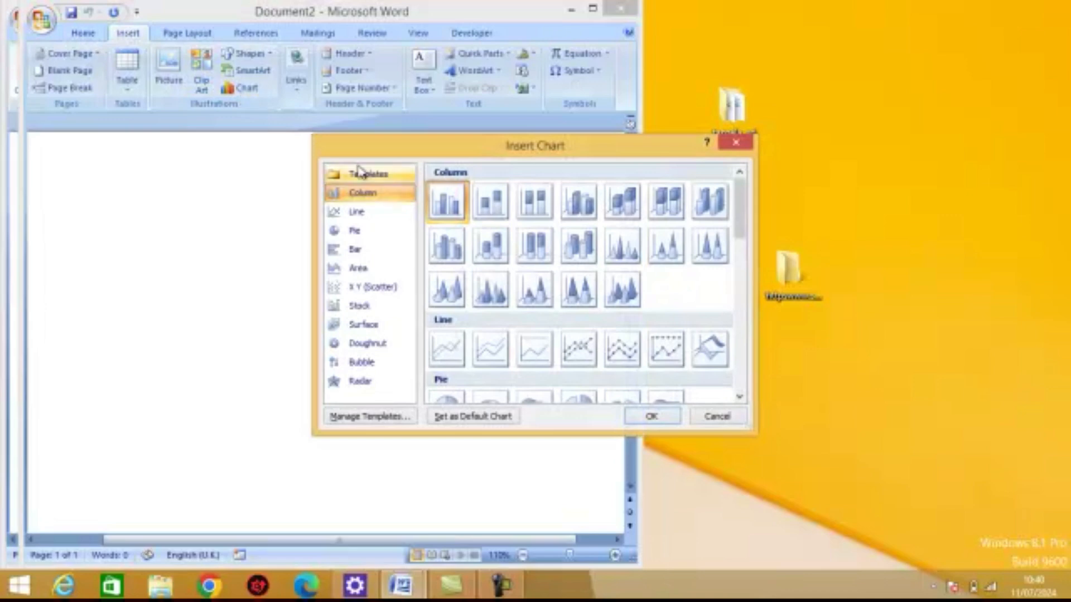
{"action": "left_click", "coordinate": [353, 215]}
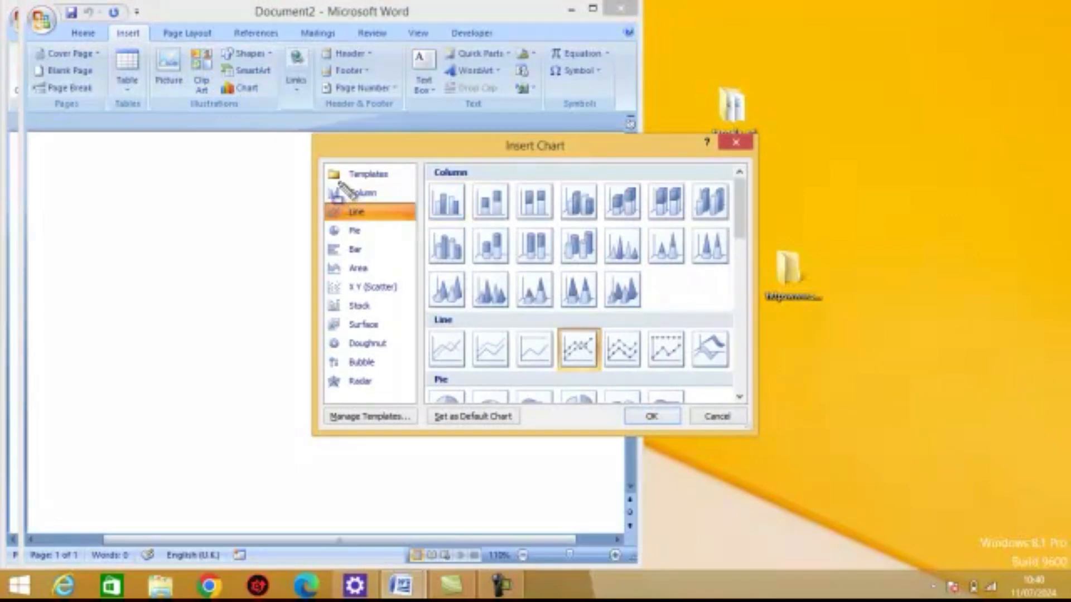
{"action": "mouse_move", "coordinate": [337, 182]}
{"action": "left_mouse_down"}
{"action": "mouse_move", "coordinate": [383, 203]}
{"action": "mouse_move", "coordinate": [377, 226]}
{"action": "left_mouse_up"}
{"action": "key", "text": "Escape"}
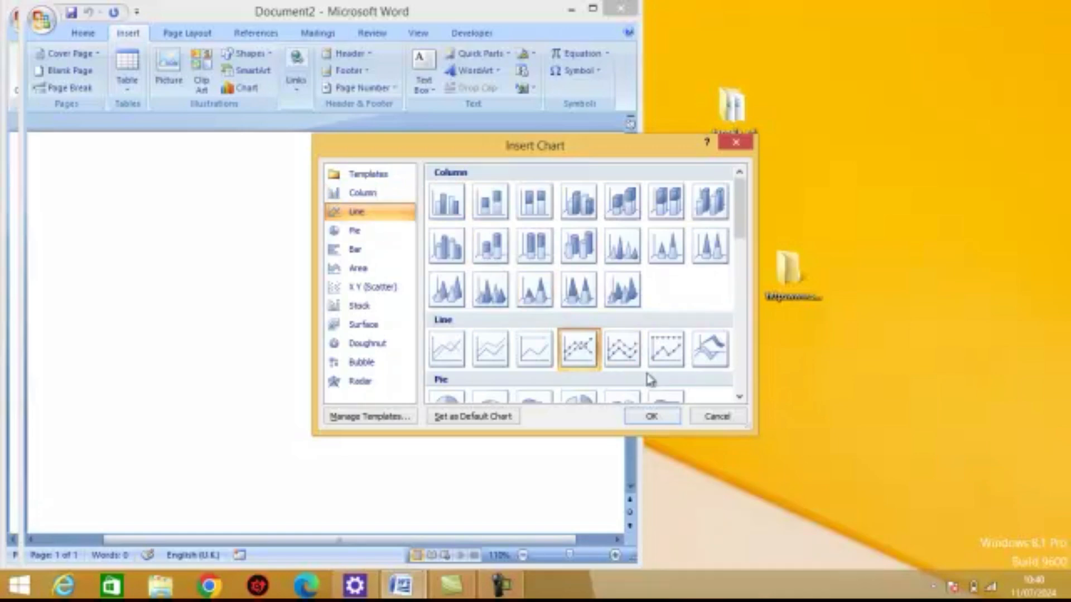
{"action": "left_click", "coordinate": [652, 418]}
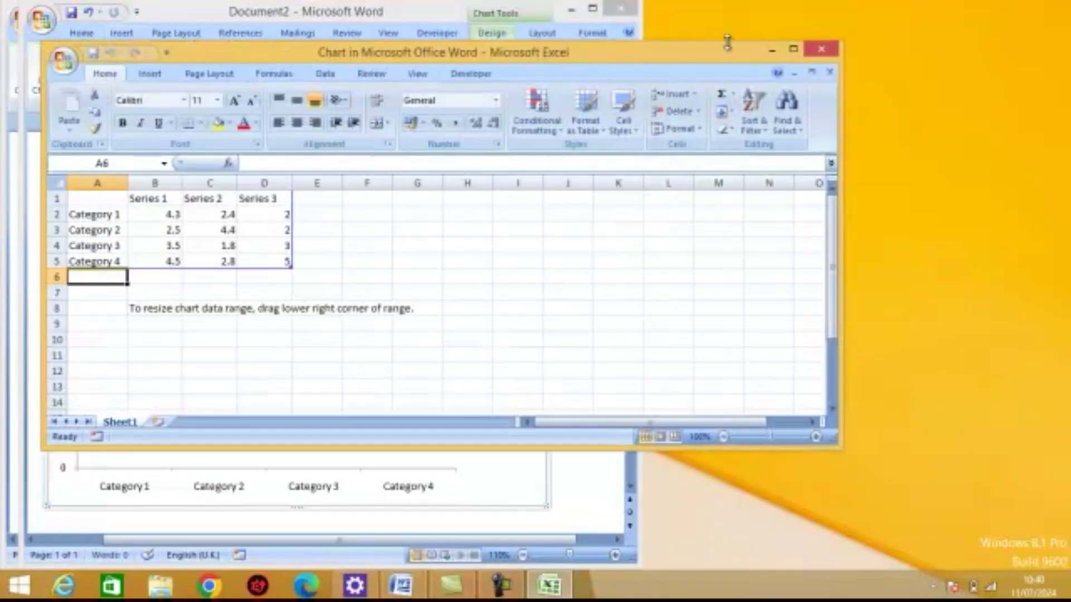
Step: Move and narrow the chart data sheet window so that it sits beside the line chart without covering it
{"action": "left_click_drag", "start_coordinate": [574, 68], "coordinate": [753, 42]}
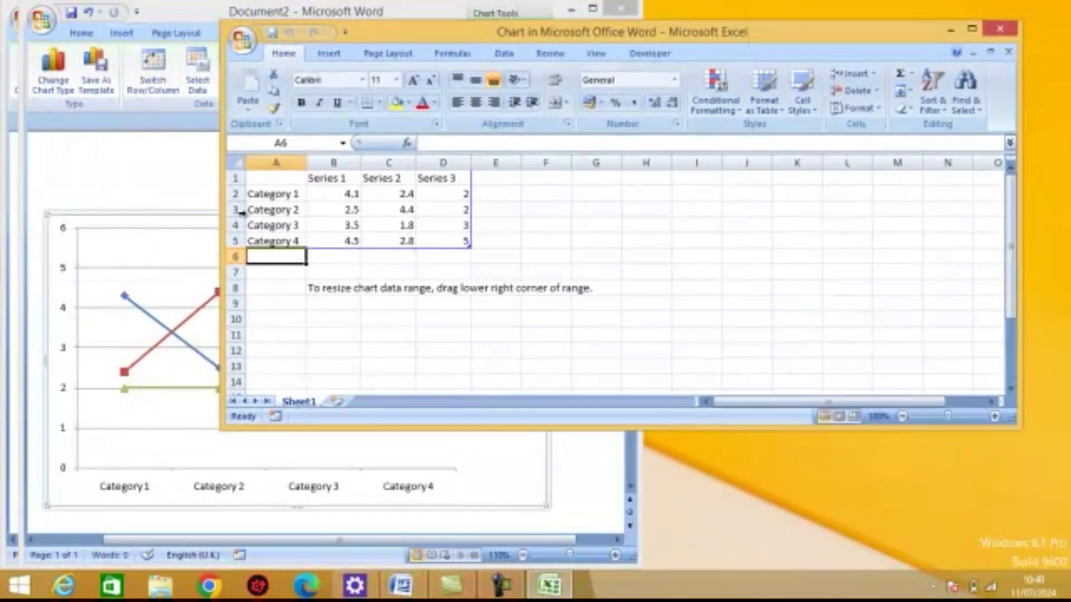
{"action": "left_click_drag", "start_coordinate": [222, 206], "coordinate": [647, 218]}
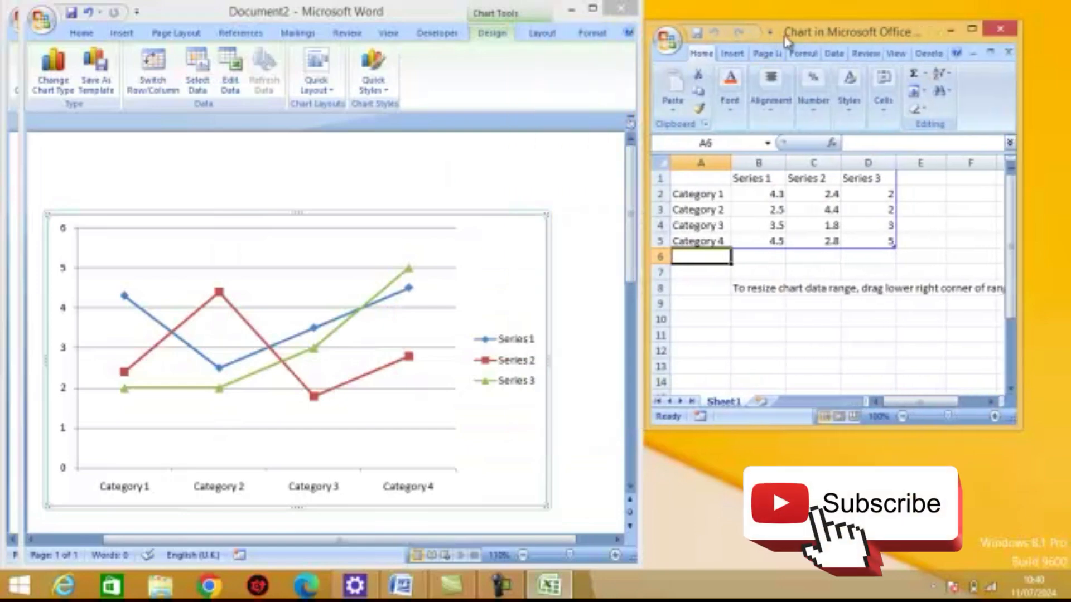
{"action": "left_click_drag", "start_coordinate": [786, 39], "coordinate": [784, 10]}
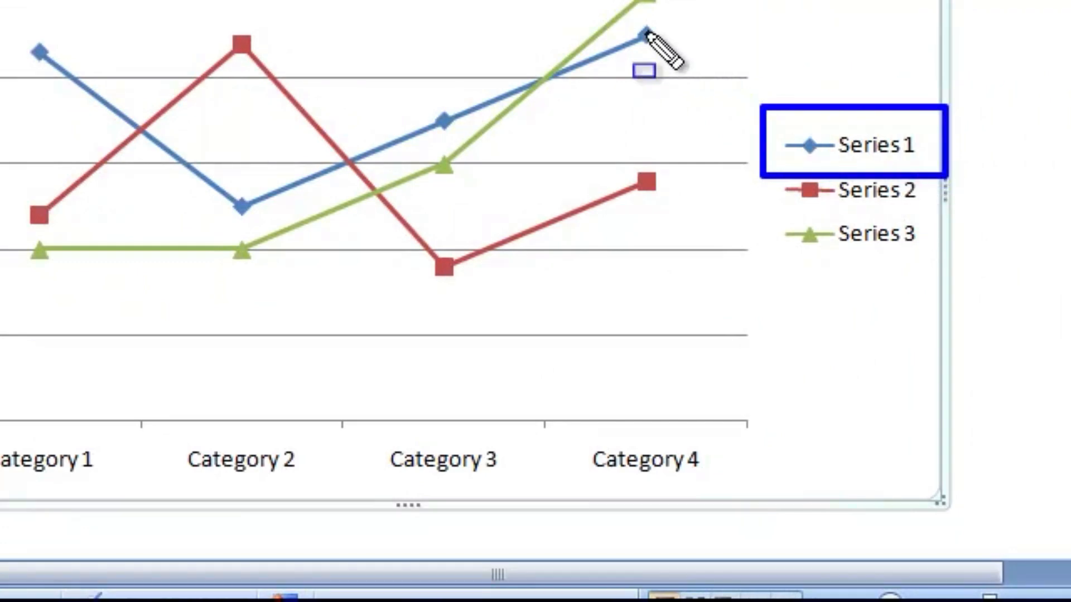
{"action": "left_click_drag", "start_coordinate": [617, 23], "coordinate": [663, 57]}
{"action": "left_click_drag", "start_coordinate": [763, 174], "coordinate": [838, 210]}
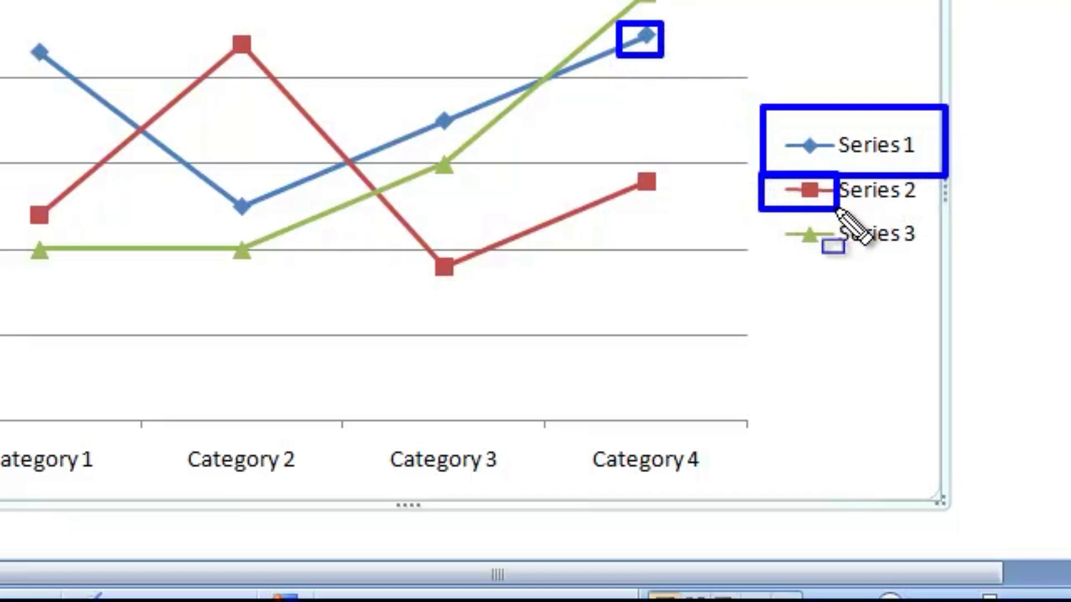
{"action": "left_click_drag", "start_coordinate": [645, 167], "coordinate": [690, 201]}
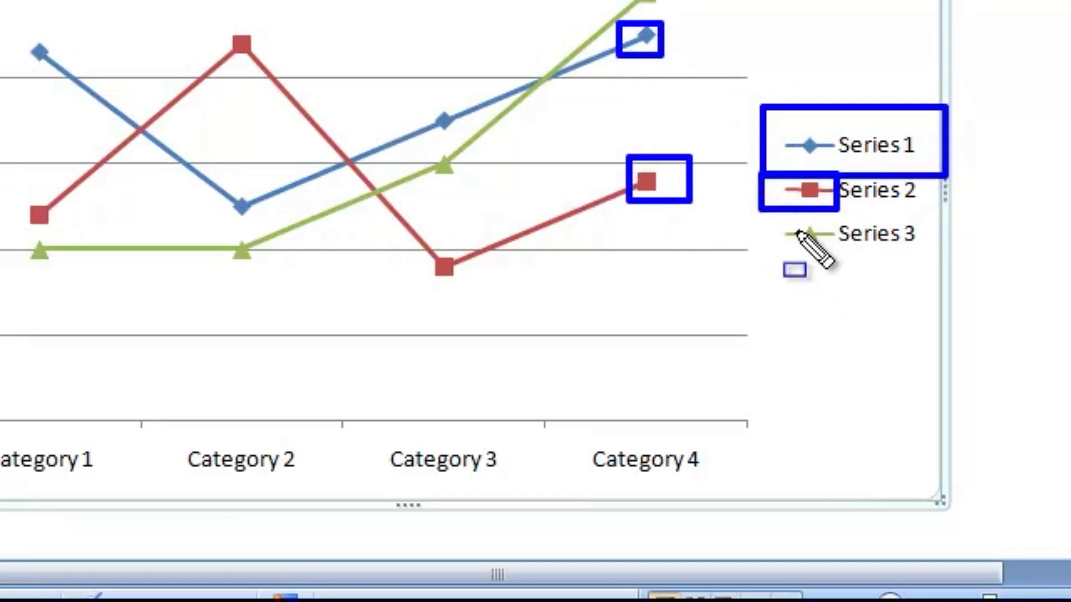
{"action": "left_click_drag", "start_coordinate": [761, 217], "coordinate": [931, 282]}
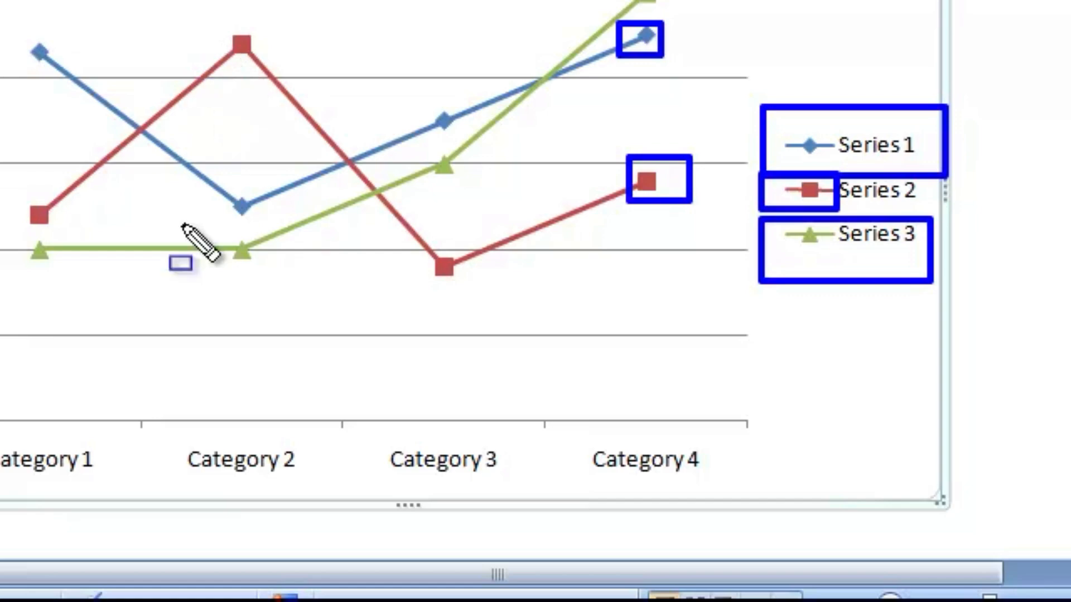
{"action": "left_click_drag", "start_coordinate": [106, 235], "coordinate": [307, 290]}
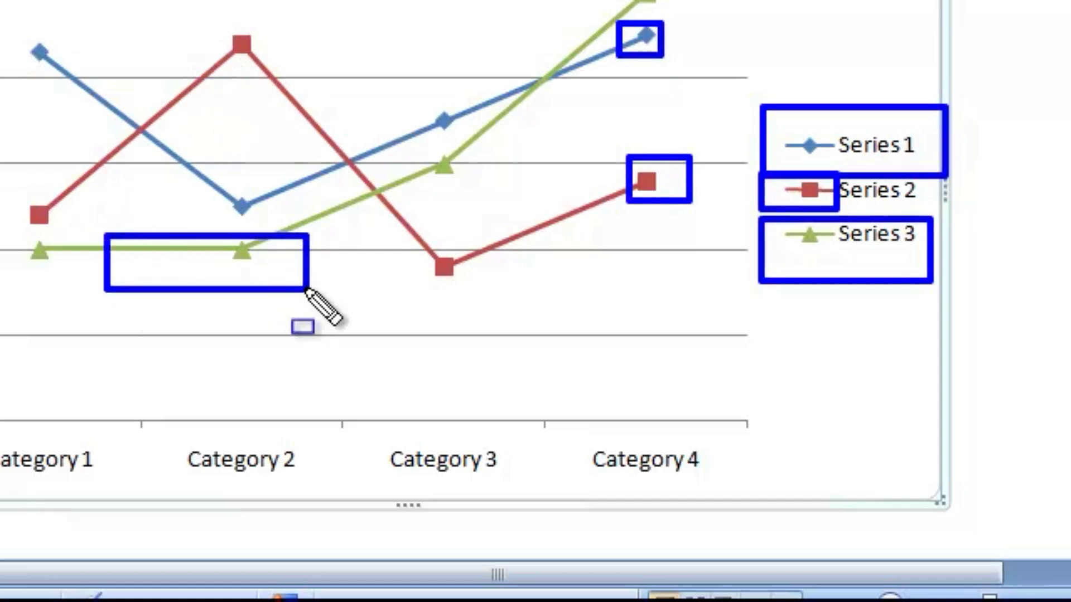
{"action": "key", "text": "Escape"}
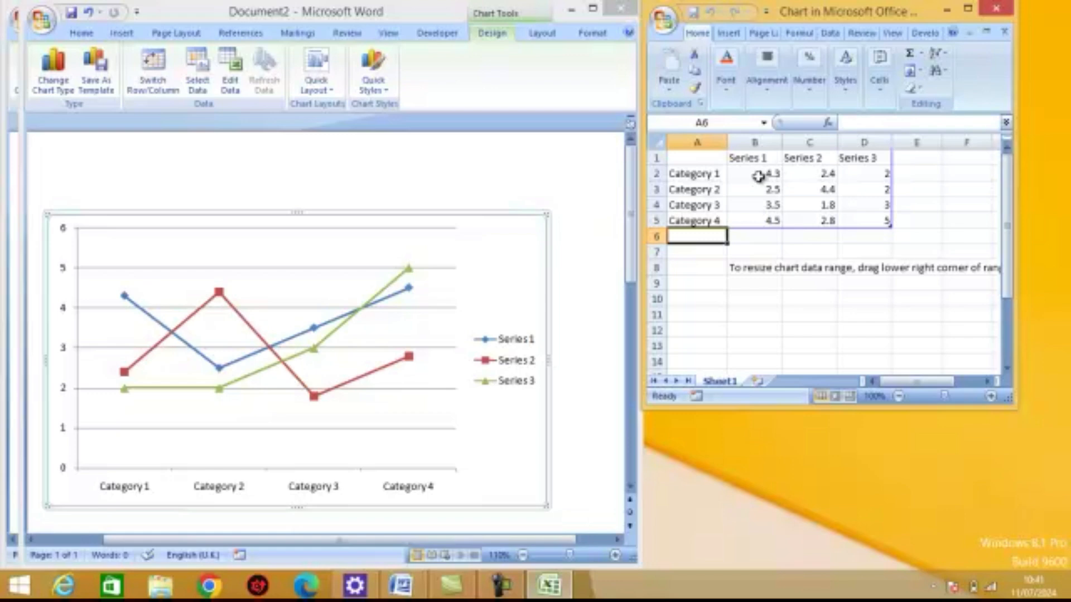
Step: Rename the first category in cell A2 to oil
{"action": "left_click", "coordinate": [714, 178]}
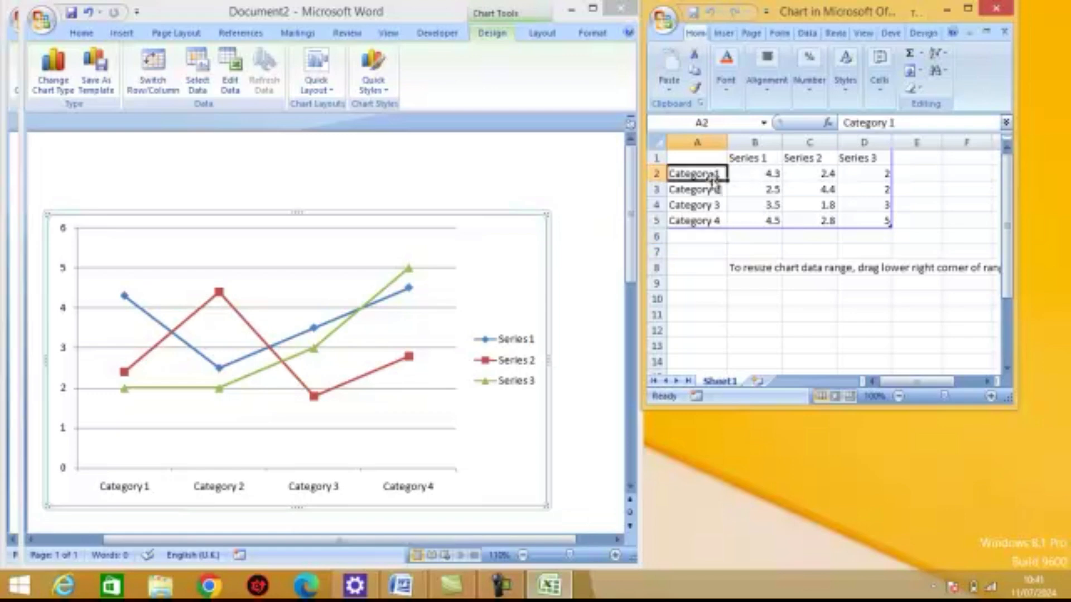
{"action": "type", "text": "oi"}
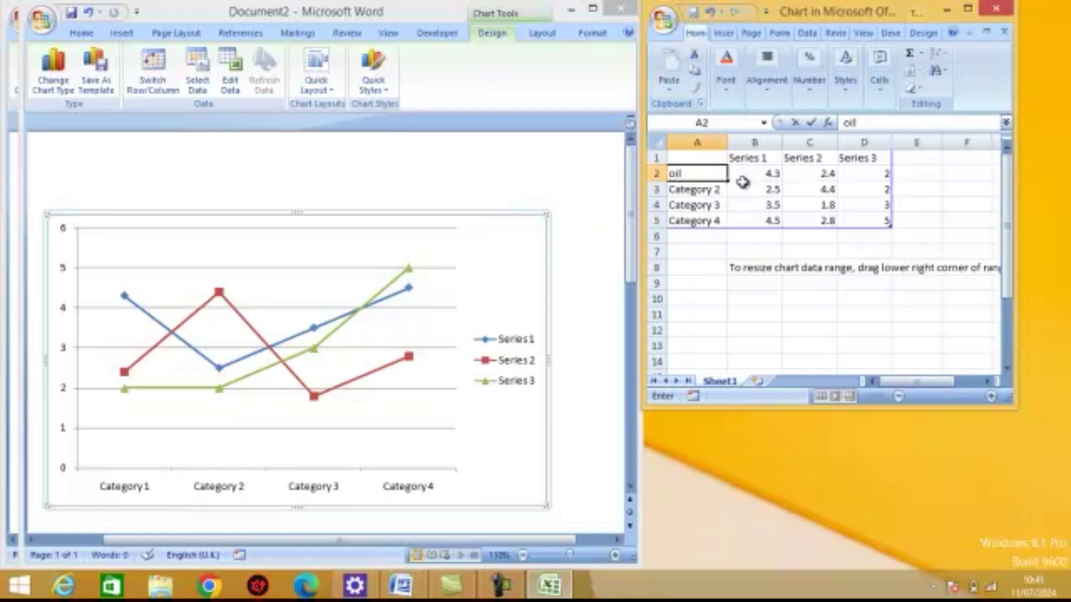
{"action": "type", "text": "l"}
{"action": "left_click", "coordinate": [742, 185]}
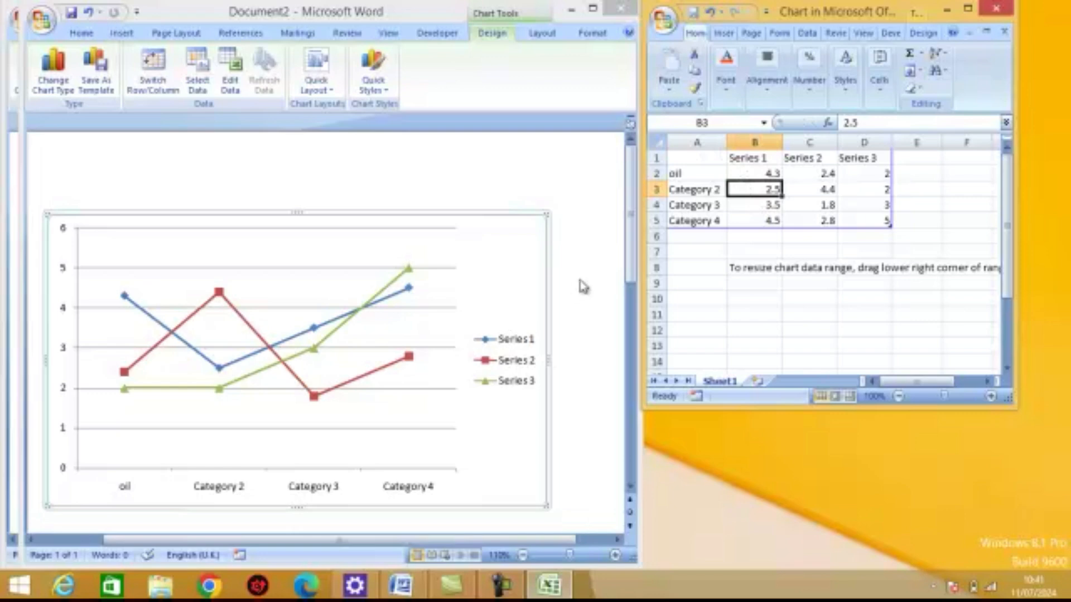
Step: Set the oil value for Series 1 in cell B2 to 2
{"action": "left_click", "coordinate": [750, 173]}
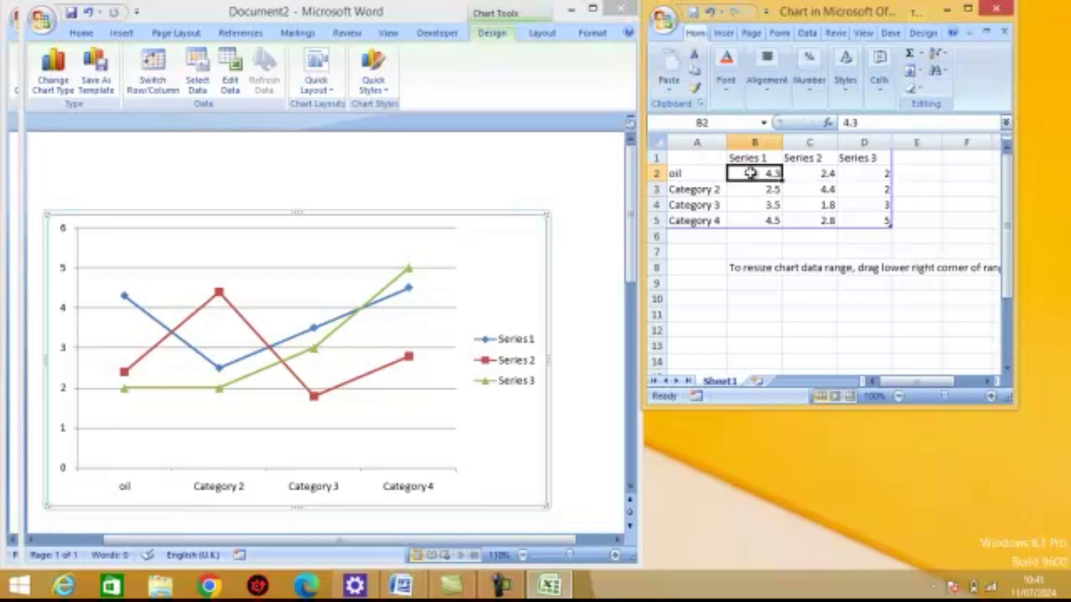
{"action": "type", "text": "2"}
{"action": "key", "text": "Return"}
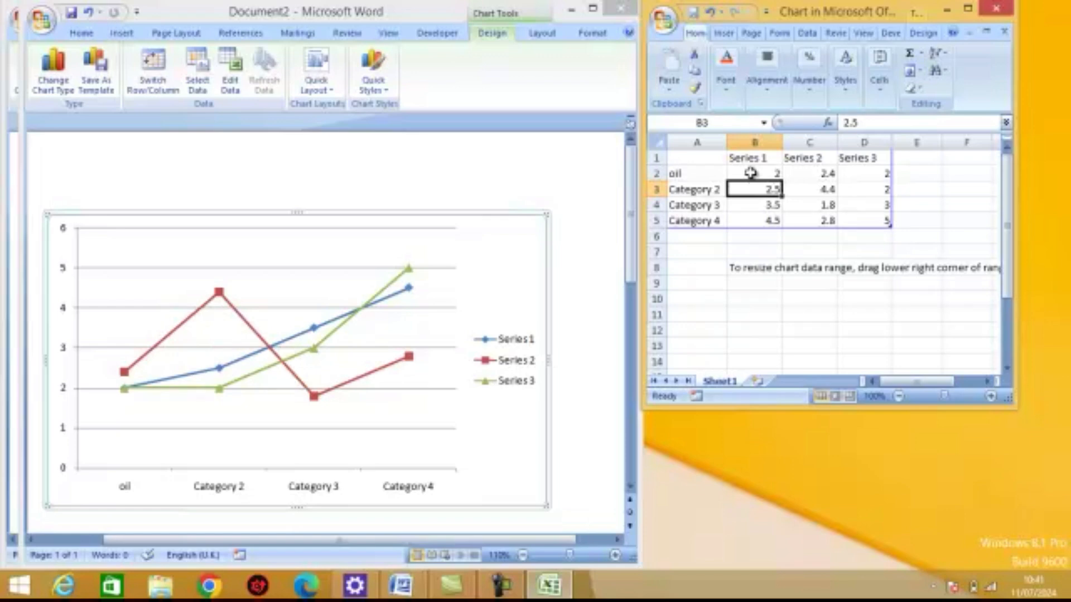
Step: Set all Series 1 values in cells B2 to B5 to 1
{"action": "left_click", "coordinate": [750, 173]}
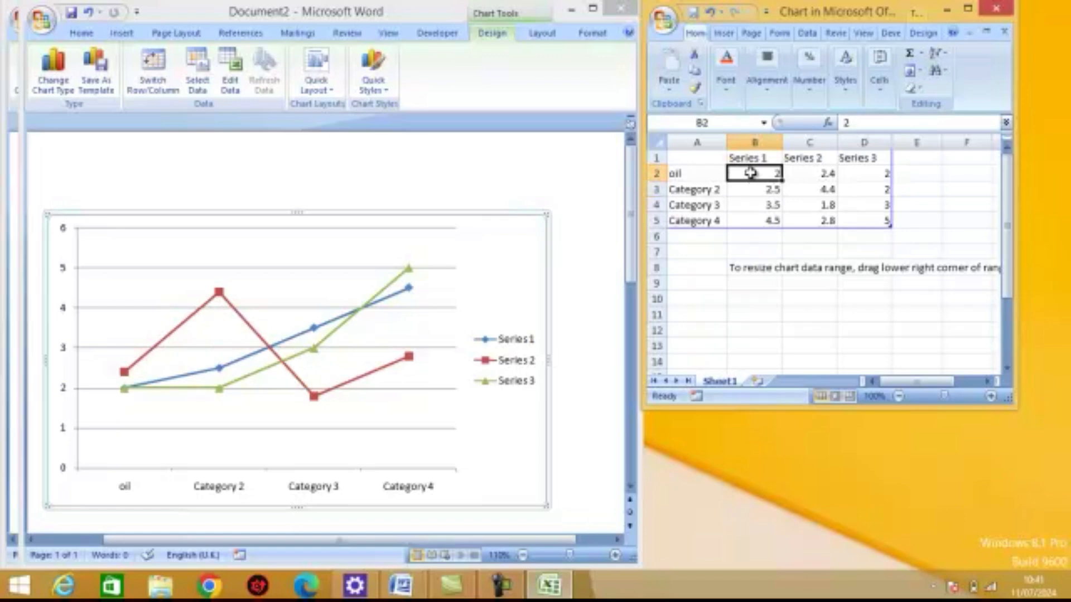
{"action": "type", "text": "1"}
{"action": "key", "text": "Return"}
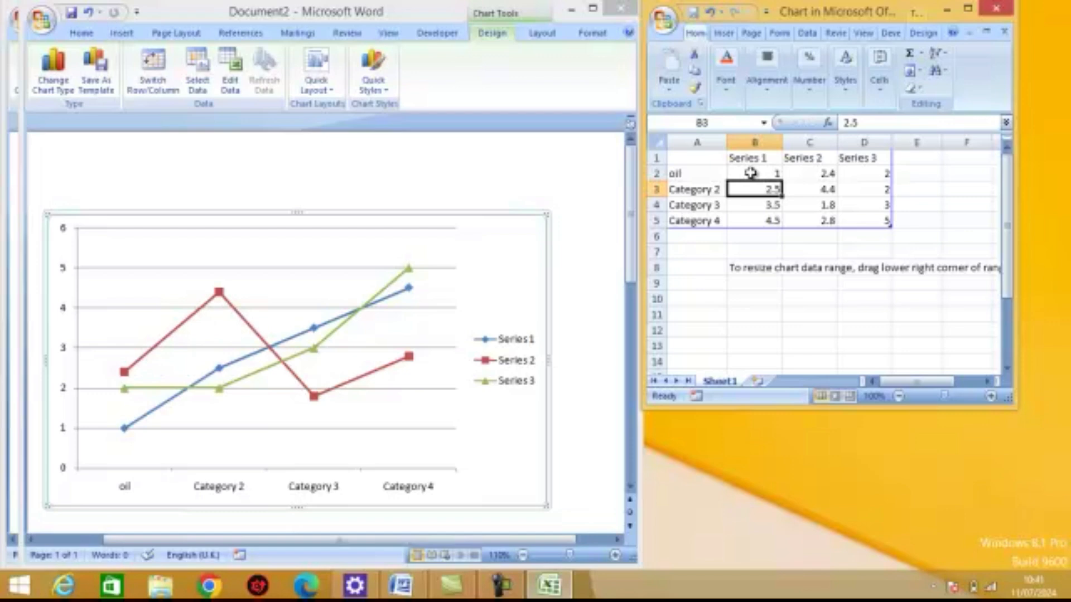
{"action": "type", "text": "2"}
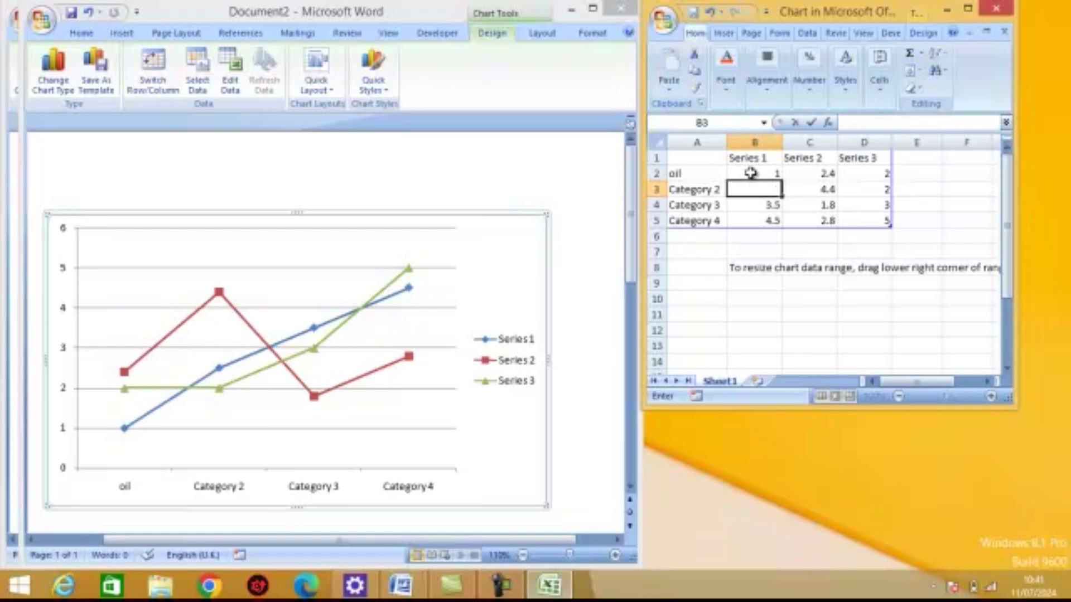
{"action": "type", "text": "1"}
{"action": "key", "text": "Return"}
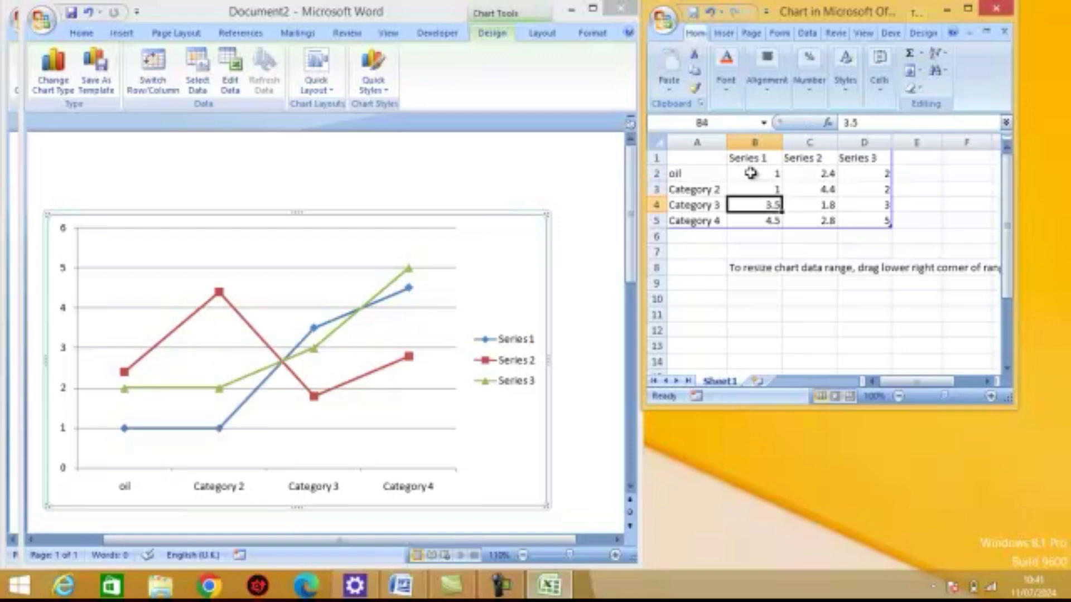
{"action": "type", "text": "1"}
{"action": "key", "text": "Return"}
{"action": "type", "text": "1"}
{"action": "key", "text": "Return"}
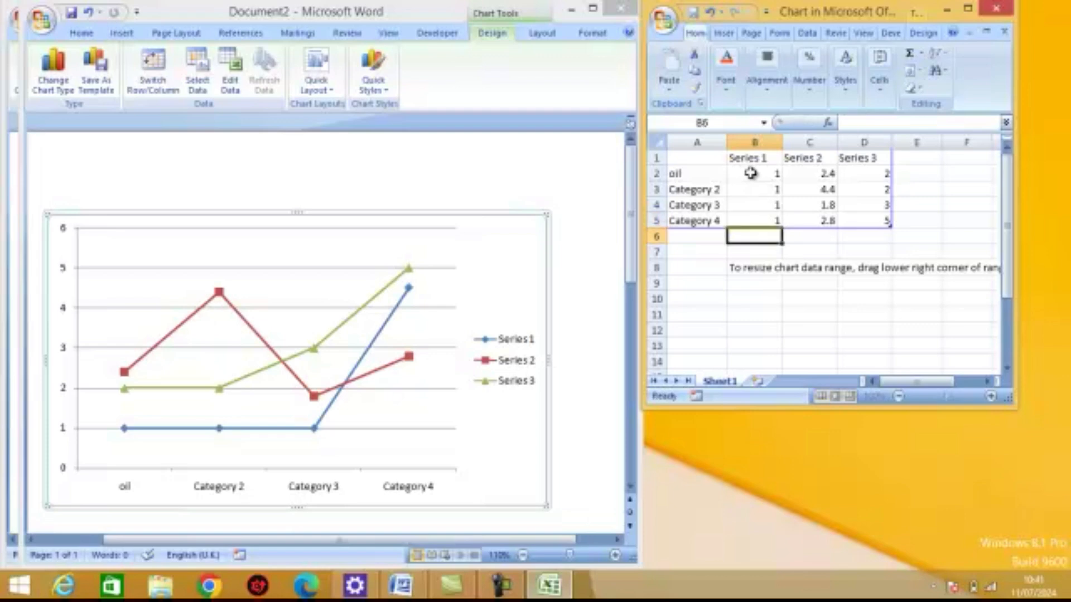
Step: Set all Series 2 values in cells C2 to C5 to 2
{"action": "left_click", "coordinate": [827, 177]}
{"action": "type", "text": "2"}
{"action": "key", "text": "Return"}
{"action": "type", "text": "2"}
{"action": "key", "text": "Return"}
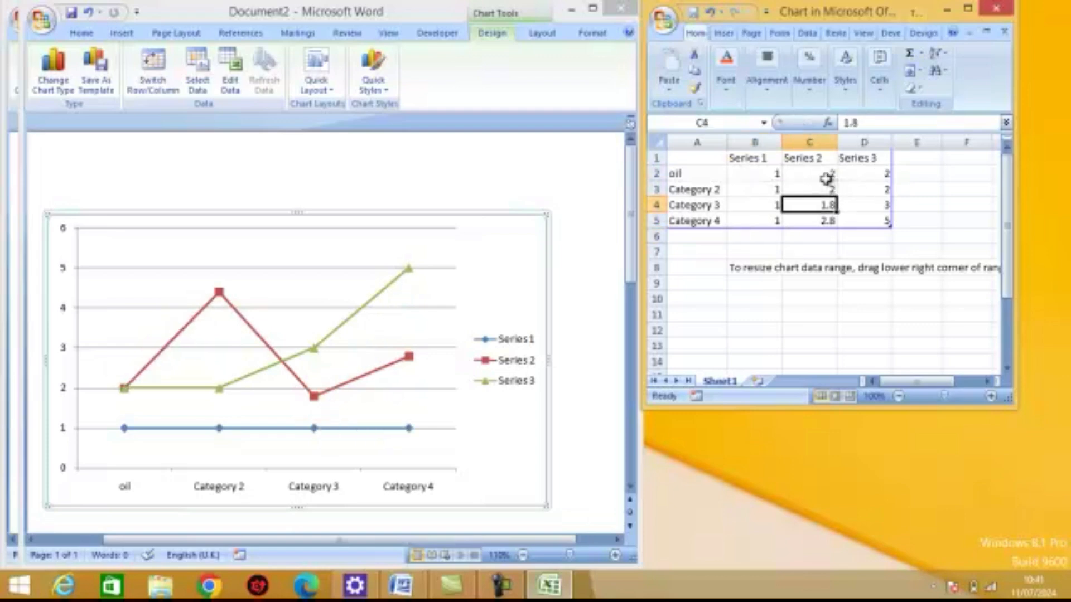
{"action": "type", "text": "2"}
{"action": "key", "text": "Return"}
{"action": "type", "text": "2"}
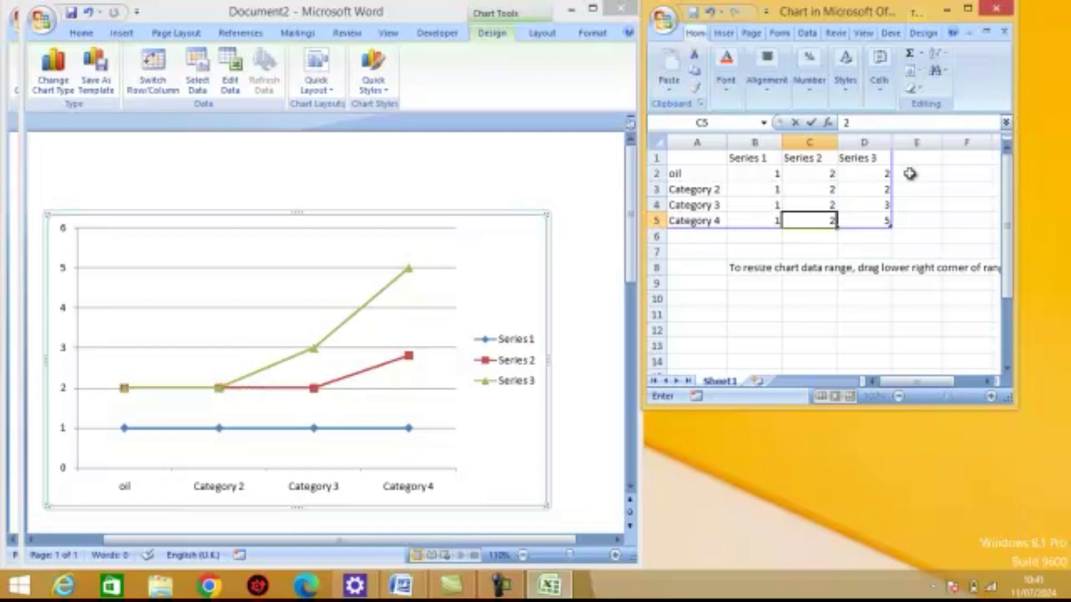
Step: Set all Series 3 values in cells D2 to D5 to 3
{"action": "left_click", "coordinate": [889, 174]}
{"action": "type", "text": "3"}
{"action": "key", "text": "Return"}
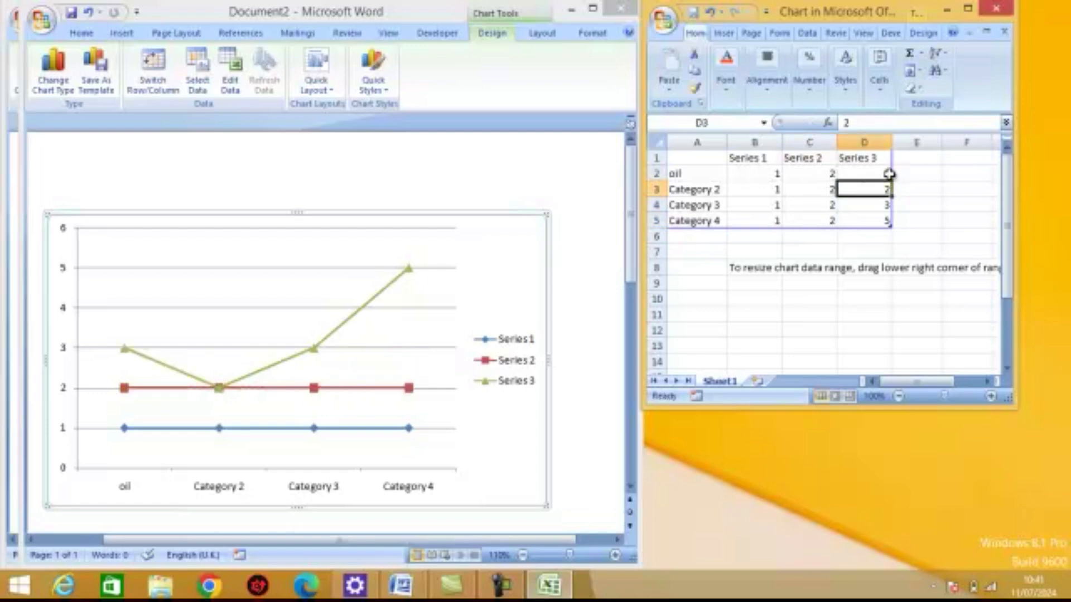
{"action": "type", "text": "3"}
{"action": "key", "text": "Return"}
{"action": "key", "text": "Return"}
{"action": "type", "text": "3"}
{"action": "key", "text": "Return"}
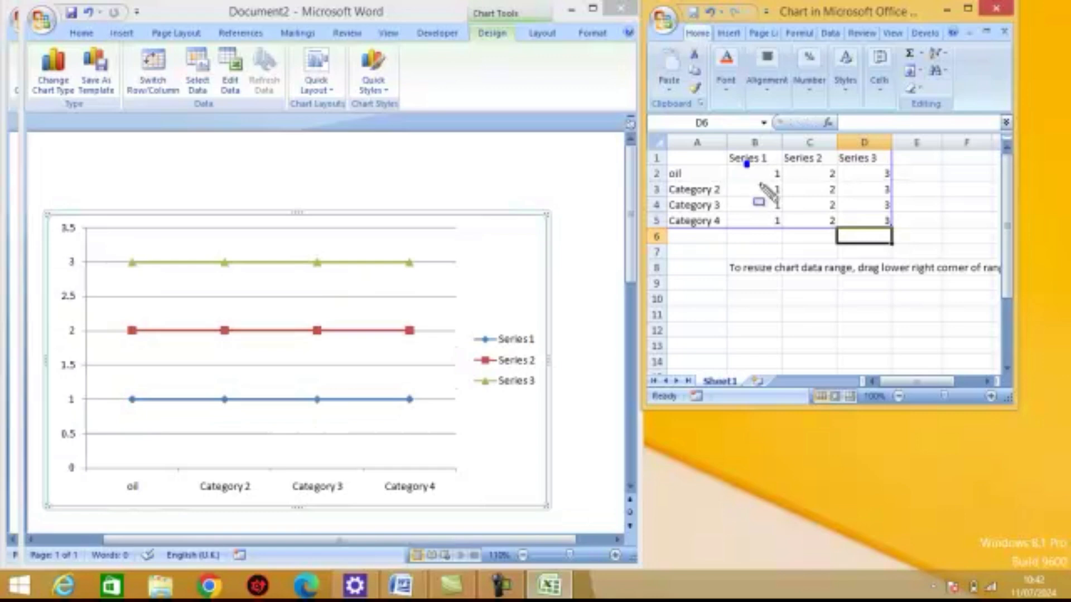
Step: Set the Category 2 value for Series 1 in cell B3 to 2
{"action": "left_click_drag", "start_coordinate": [760, 191], "coordinate": [777, 218]}
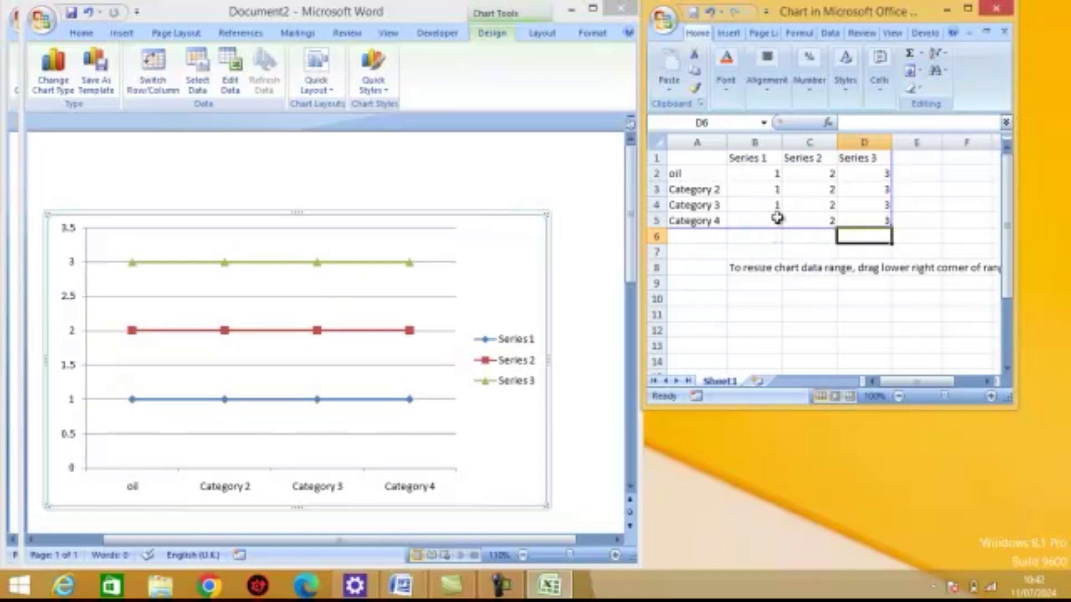
{"action": "left_click", "coordinate": [768, 191]}
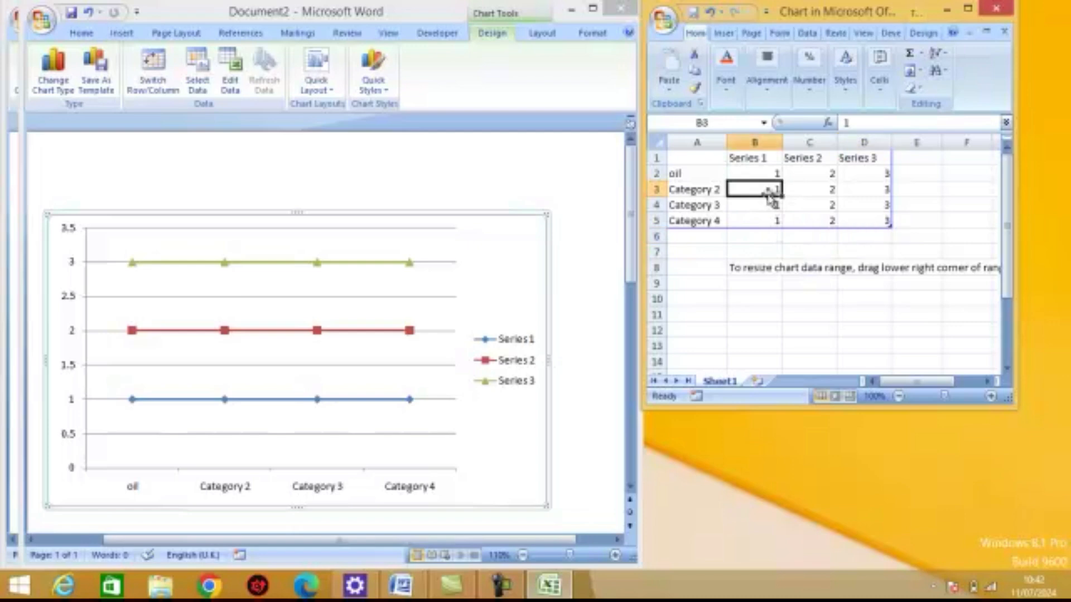
{"action": "type", "text": "2"}
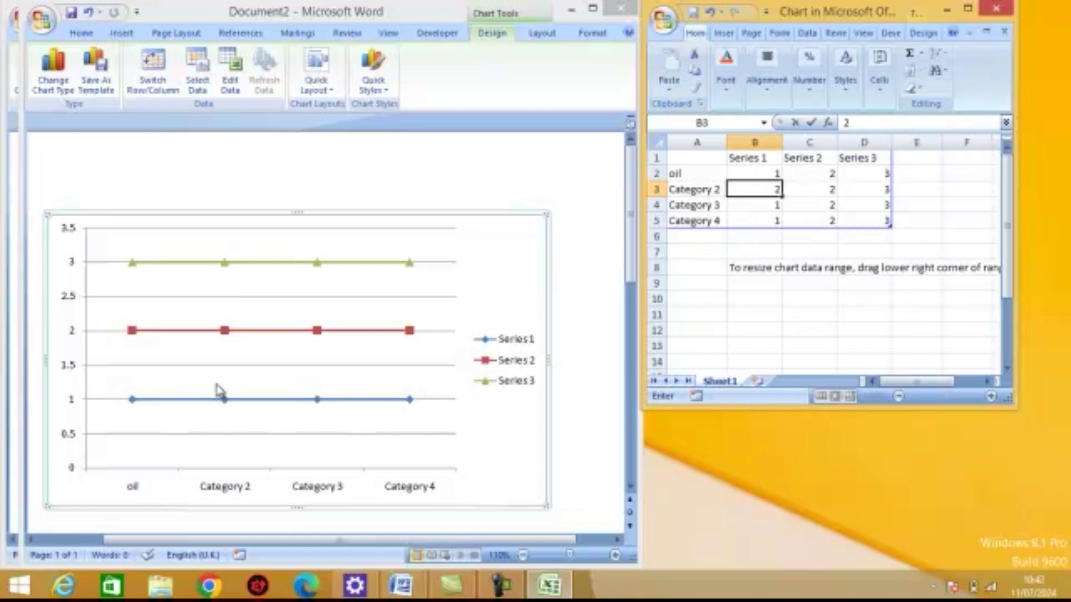
{"action": "mouse_move", "coordinate": [217, 388]}
{"action": "left_mouse_down"}
{"action": "mouse_move", "coordinate": [237, 421]}
{"action": "mouse_move", "coordinate": [222, 329]}
{"action": "mouse_move", "coordinate": [237, 344]}
{"action": "left_mouse_up"}
{"action": "key", "text": "Return"}
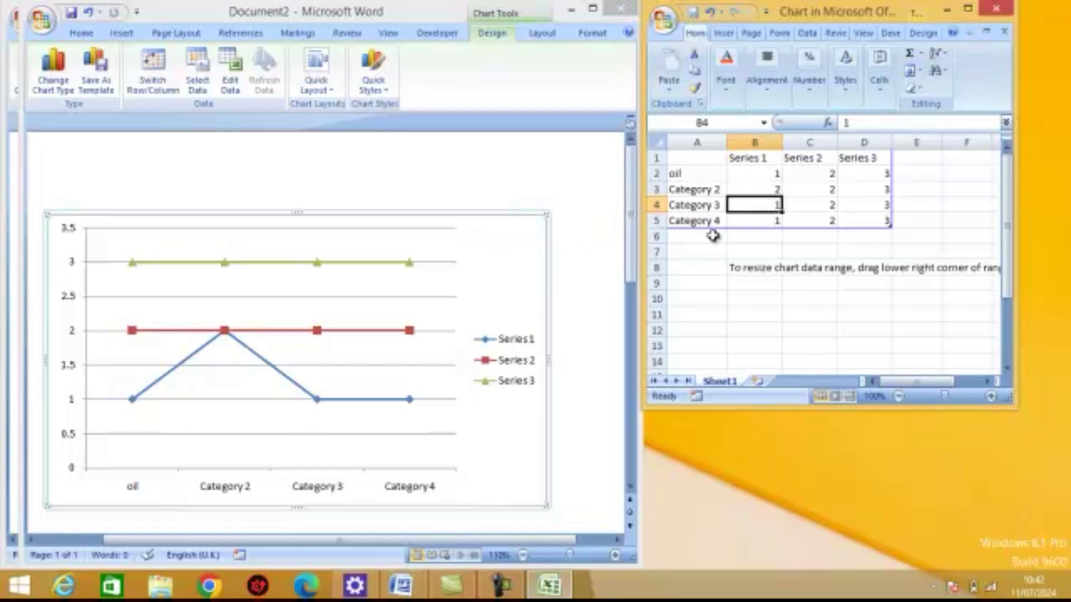
Step: Set the Category 4 value for Series 1 in cell B5 to 3
{"action": "key", "text": "ctrl+a"}
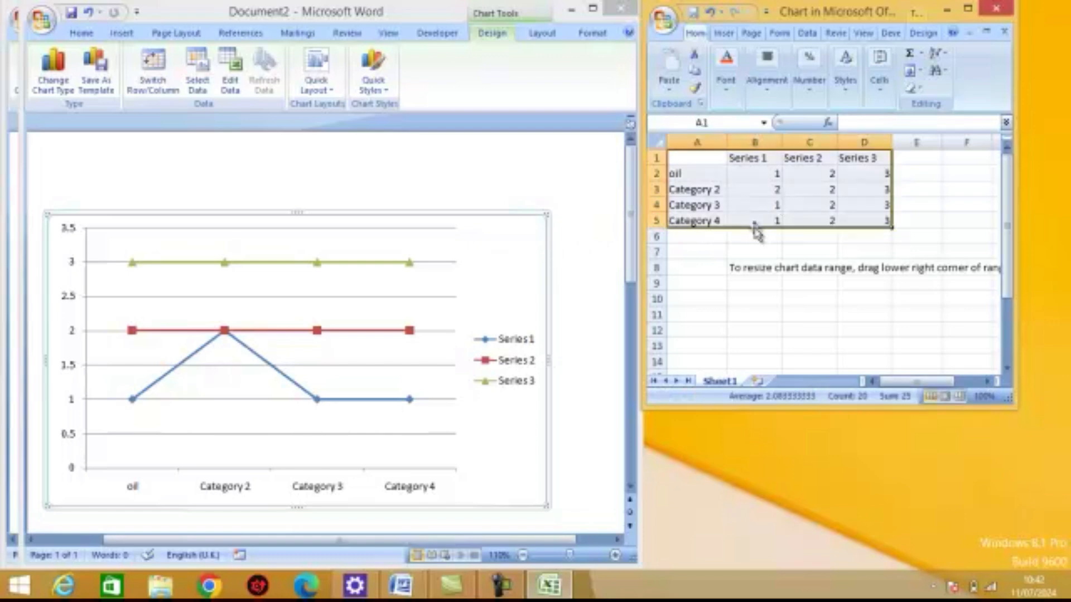
{"action": "left_click", "coordinate": [754, 223]}
{"action": "type", "text": "3"}
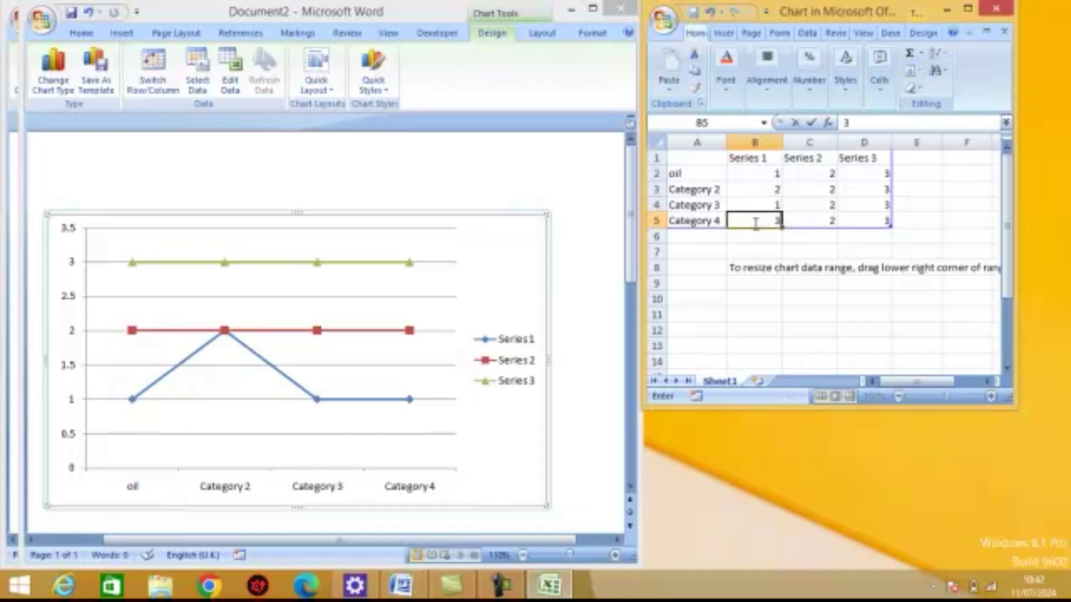
{"action": "key", "text": "Return"}
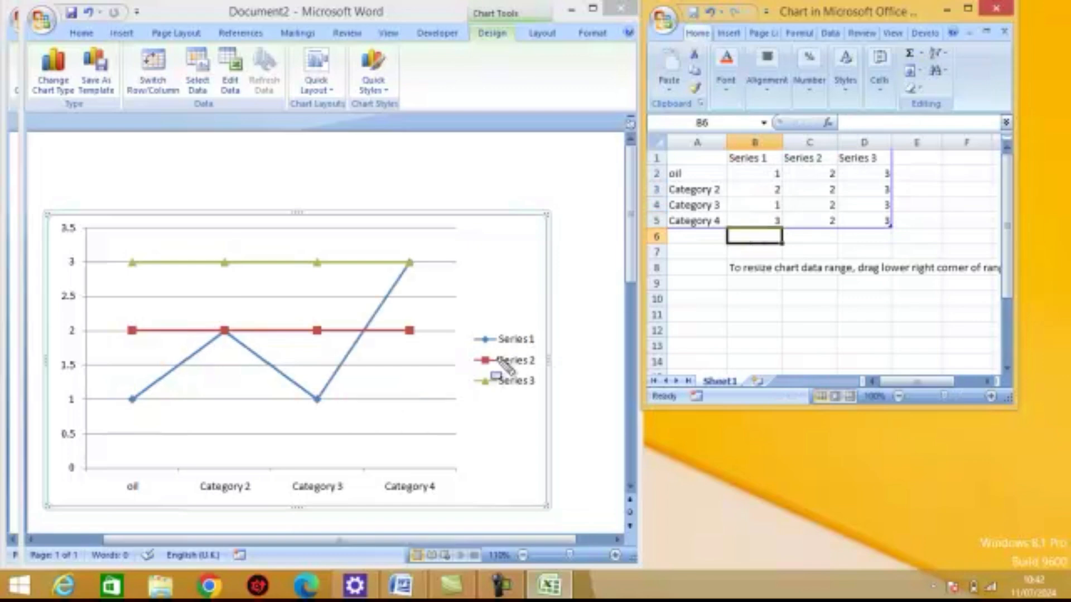
{"action": "left_click_drag", "start_coordinate": [411, 260], "coordinate": [420, 255]}
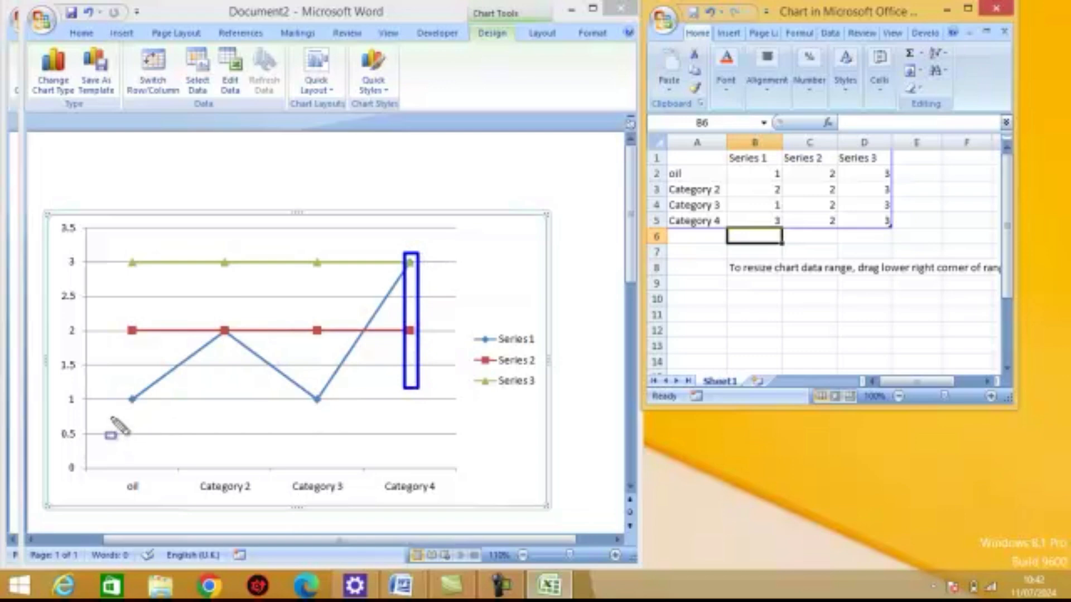
{"action": "left_click_drag", "start_coordinate": [132, 400], "coordinate": [434, 259]}
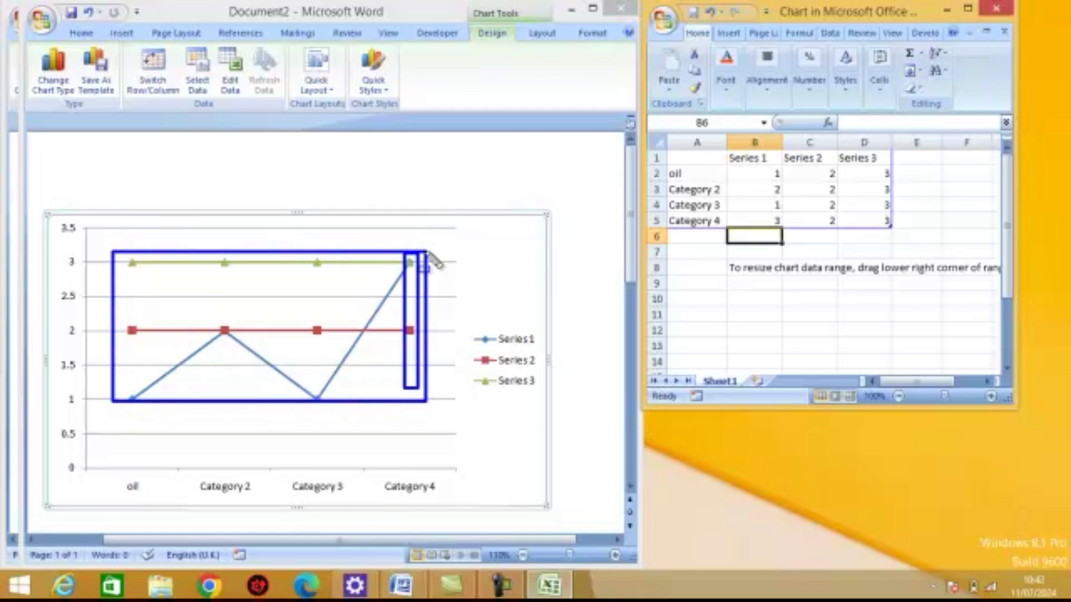
{"action": "left_click_drag", "start_coordinate": [434, 260], "coordinate": [430, 258]}
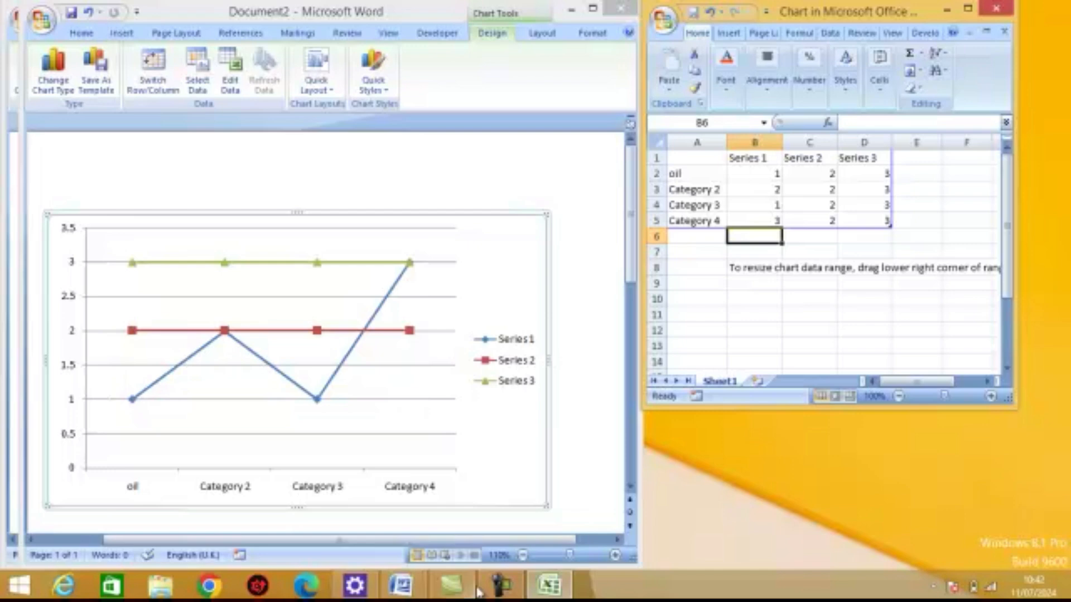
{"action": "left_click", "coordinate": [505, 585]}
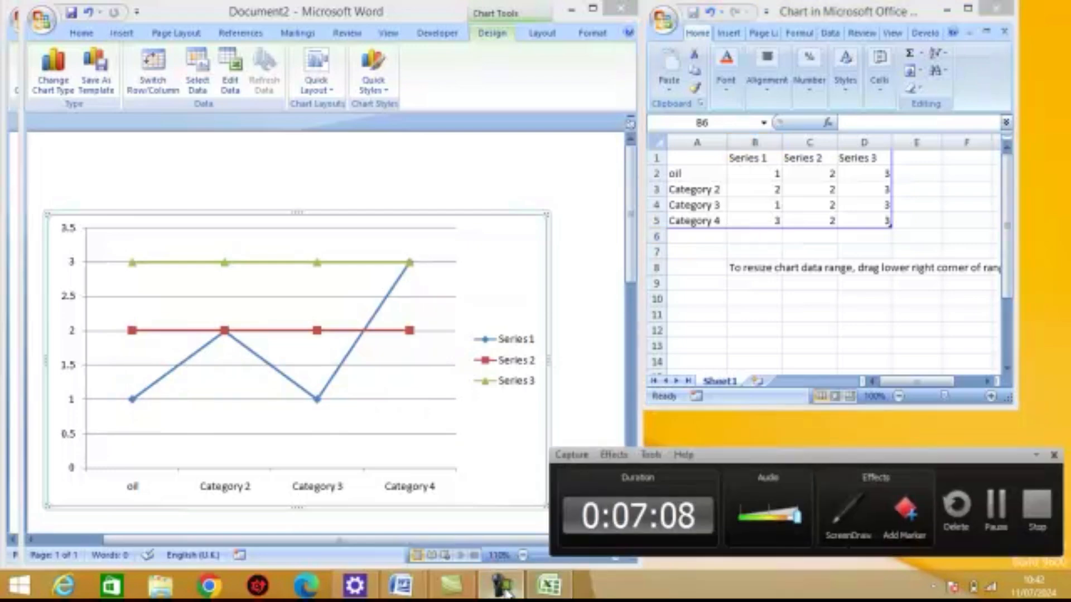